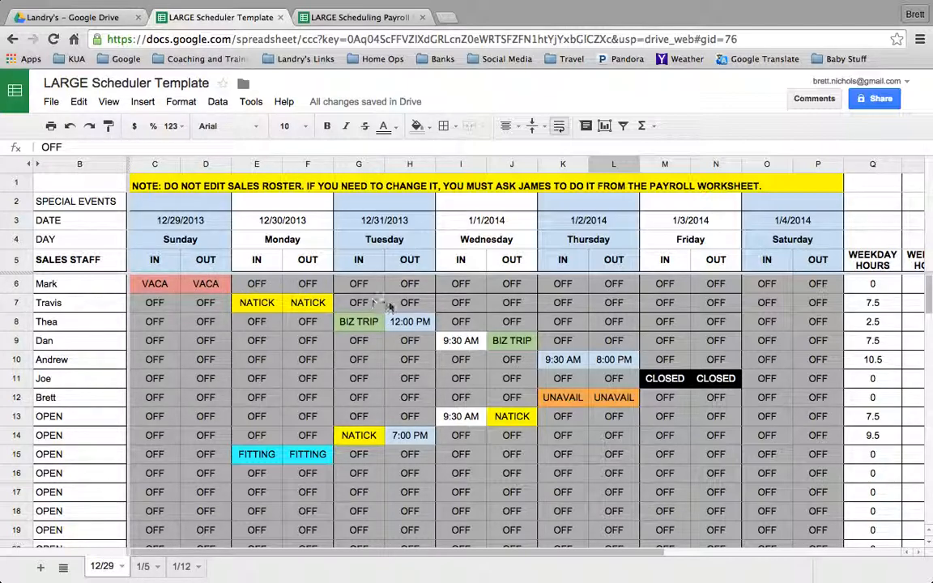
Examine the Monday NATICK shift in row 7 and compare it with that row's weekday hours and personal goal.
scroll(573, 310, "right", 4)
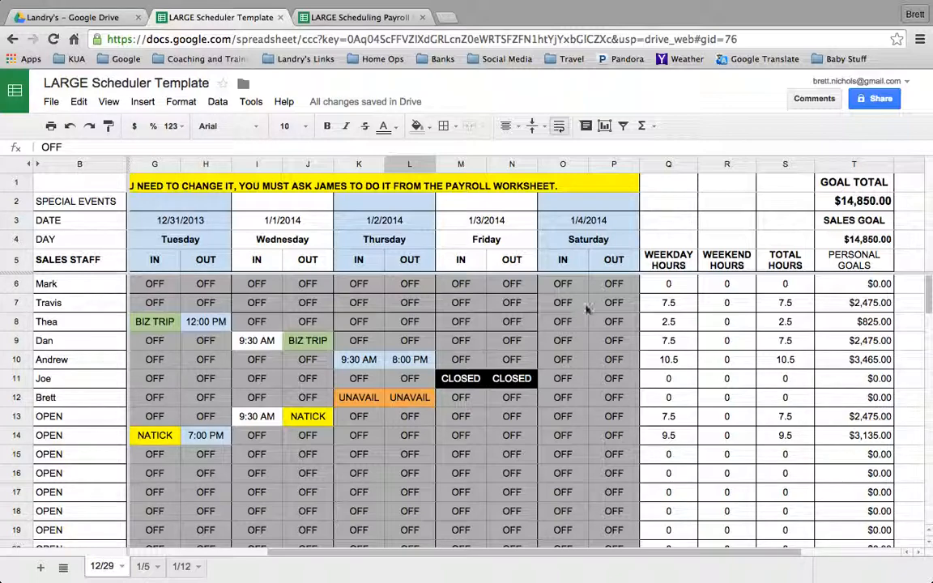
scroll(575, 299, "left", 4)
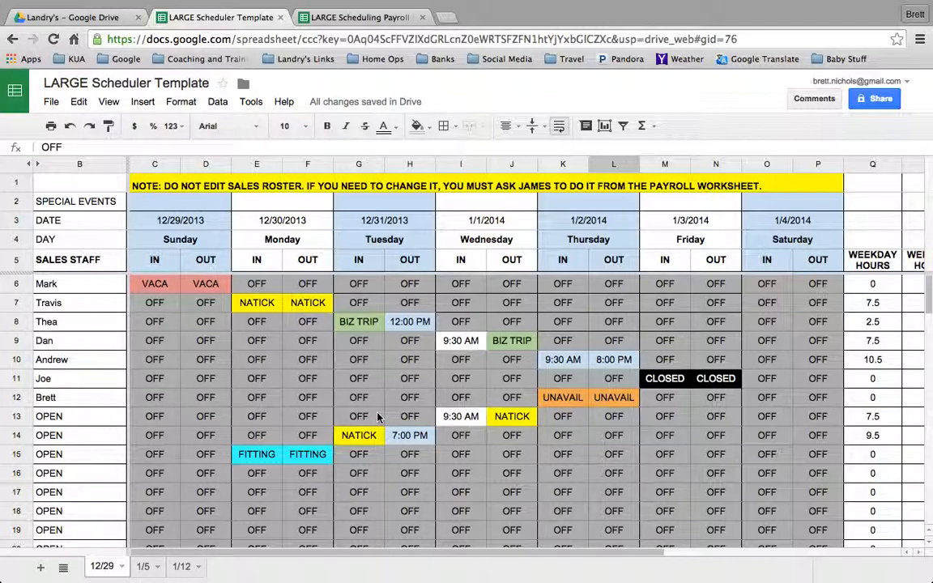
left_click(274, 311)
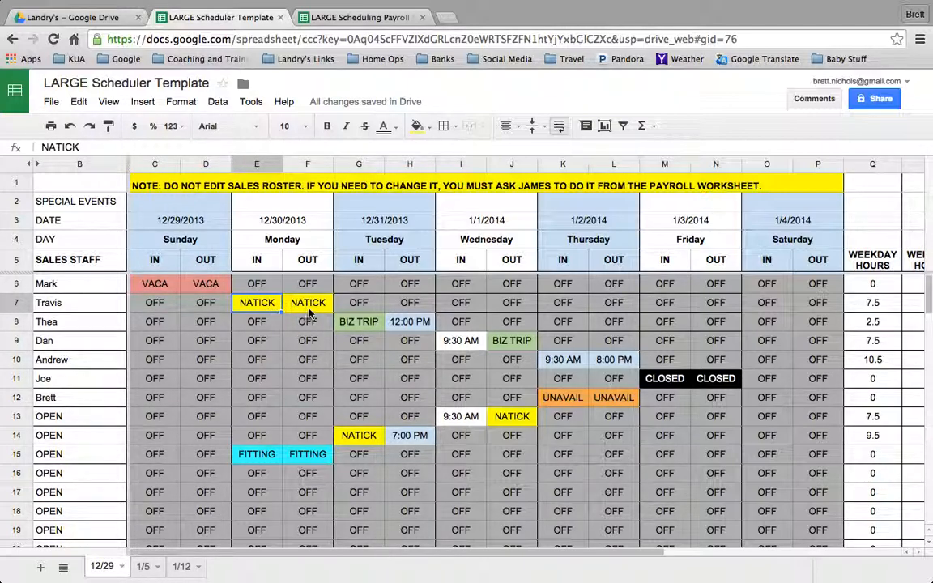
left_click(310, 310)
scroll(402, 314, "right", 3)
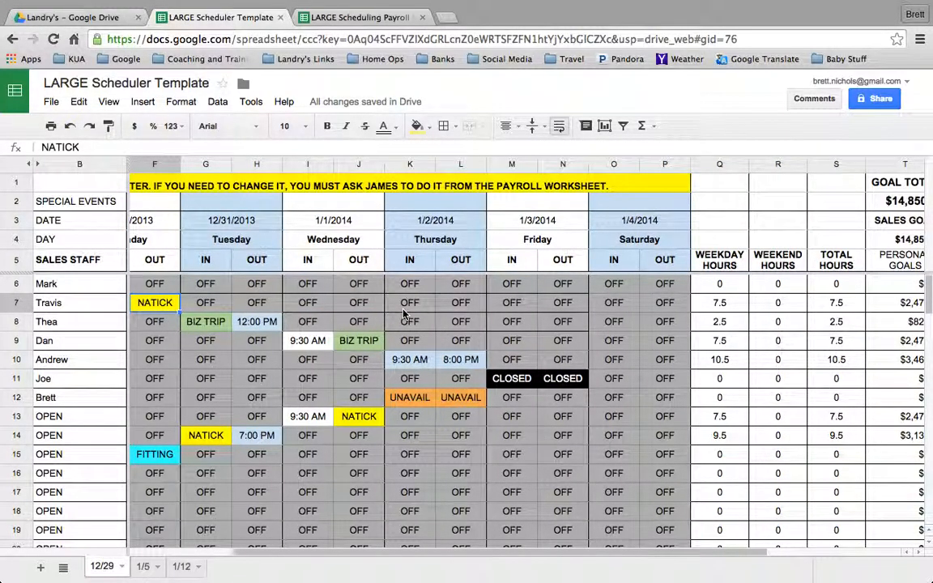
scroll(402, 314, "left", 3)
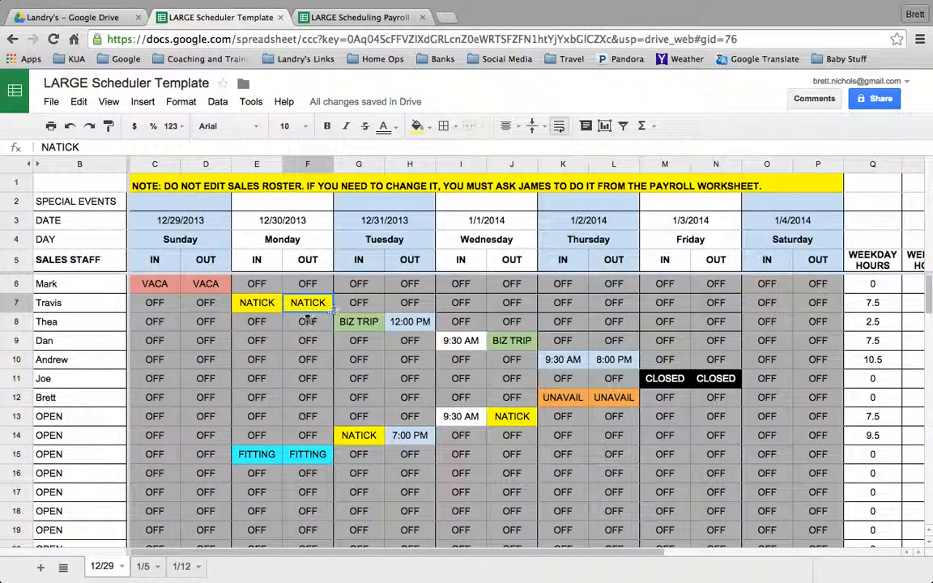
scroll(389, 285, "right", 3)
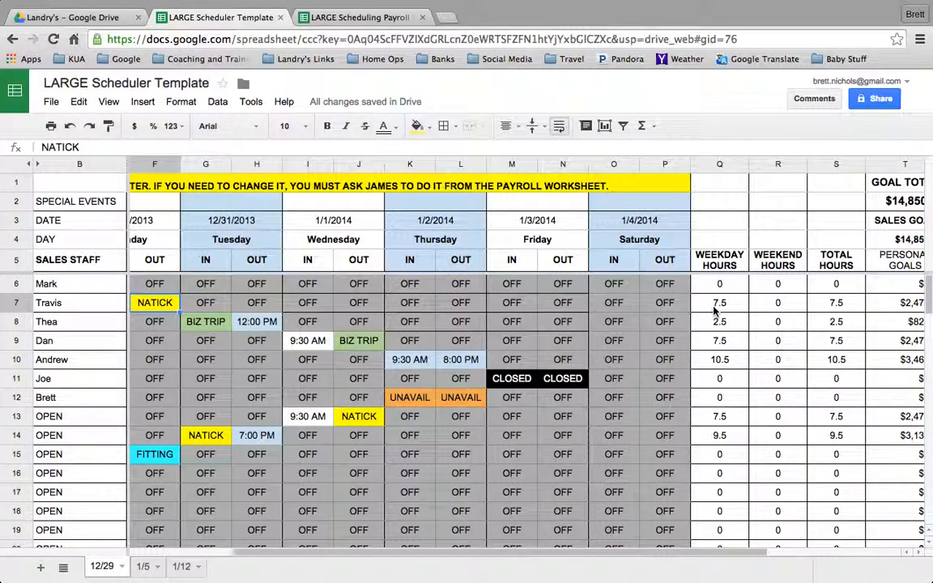
scroll(427, 320, "left", 3)
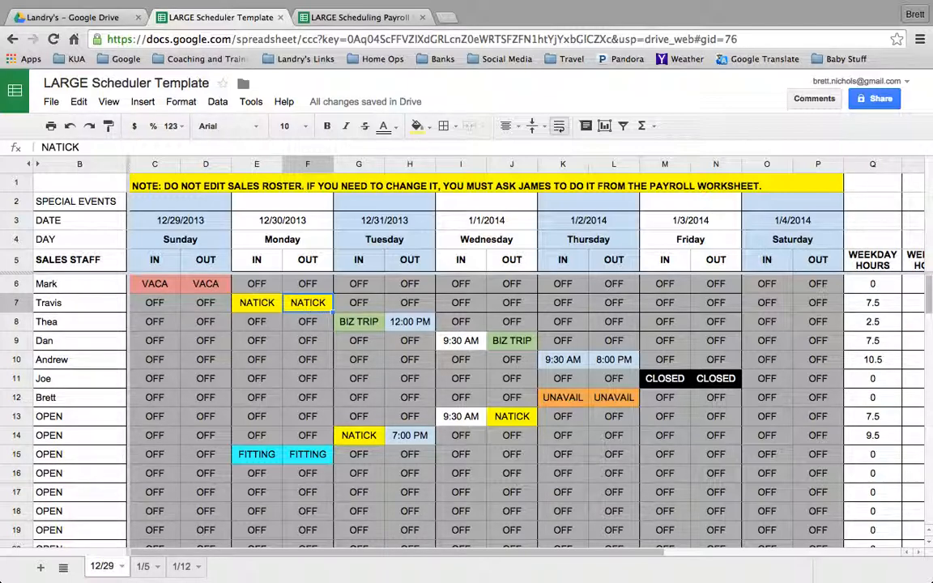
Set the Monday OUT time in row 7 to 8:00 PM and check that row's weekday hours.
type("8:00 ")
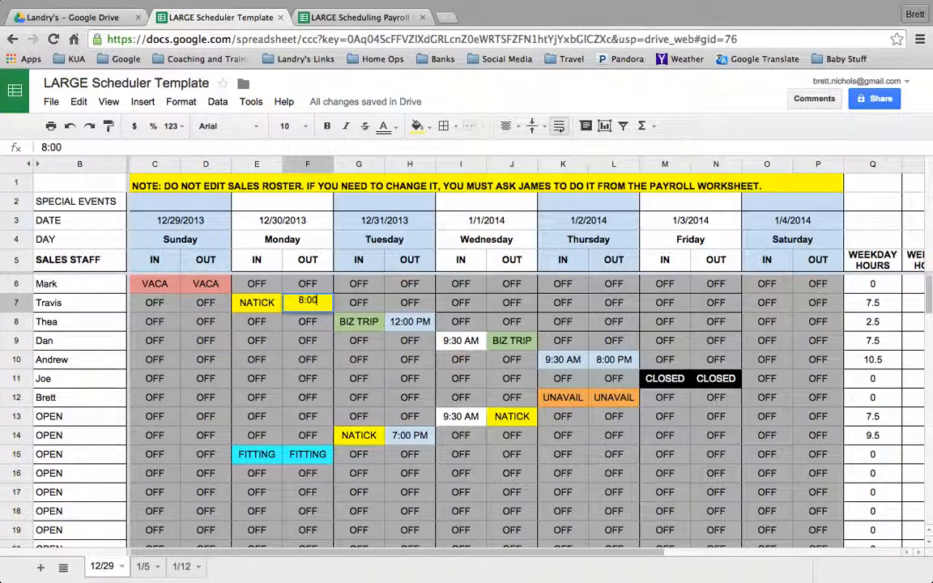
type("PM")
key("Return")
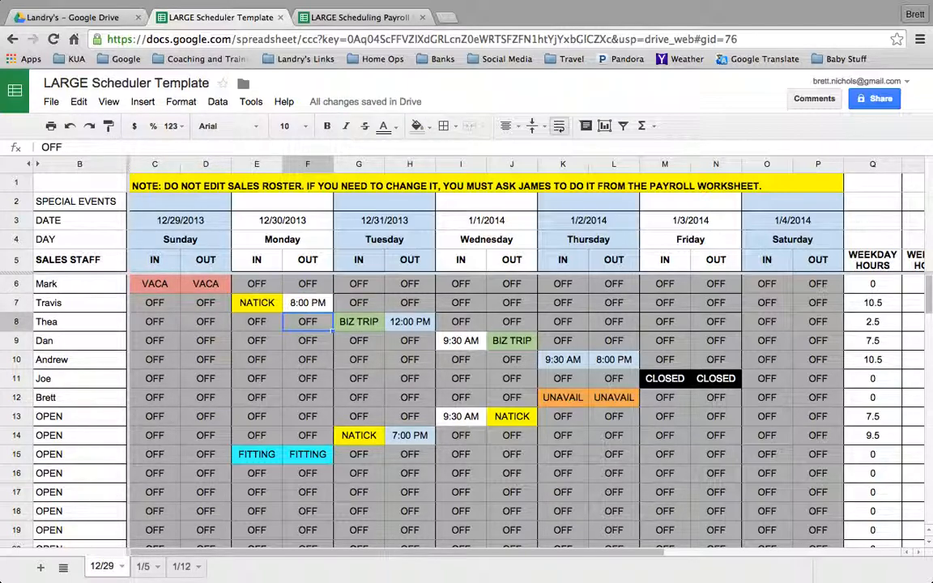
scroll(491, 306, "right", 4)
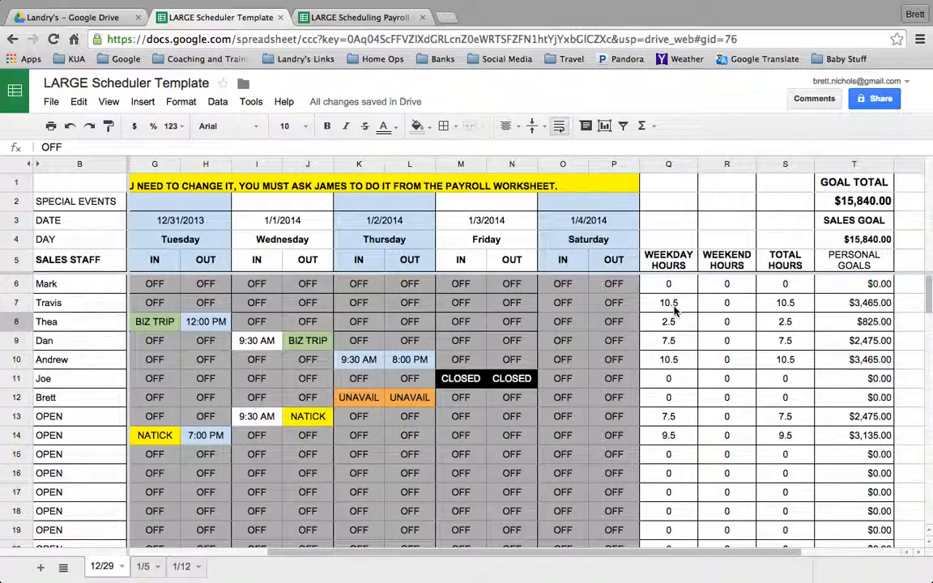
scroll(463, 306, "left", 4)
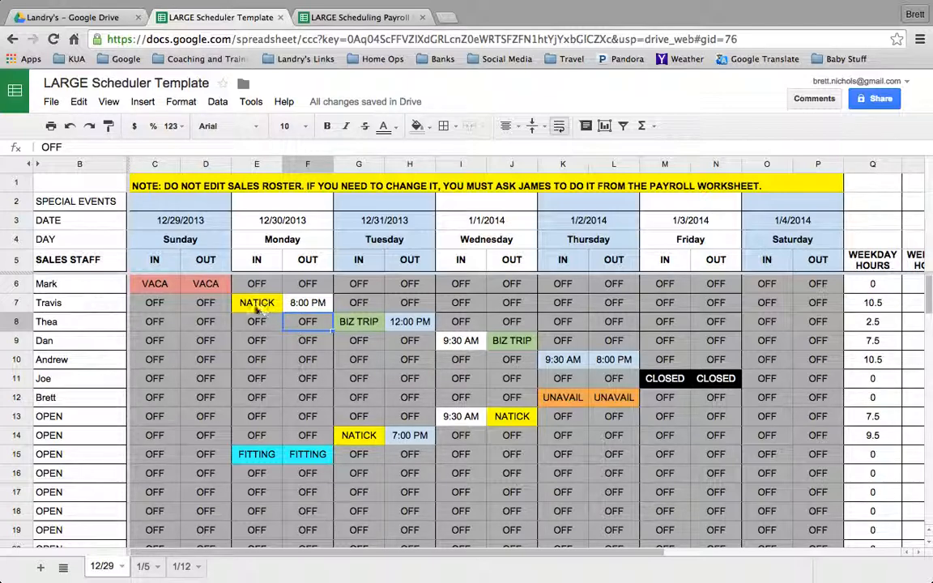
left_click(320, 309)
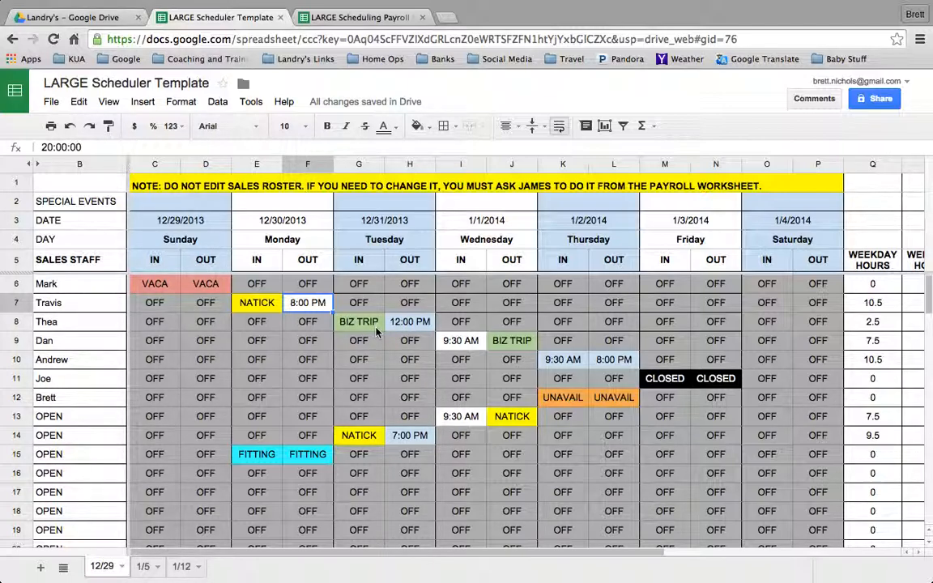
Set the Thursday IN time in row 7 to 9:30 AM, using the Thursday shift in row 10 as reference.
scroll(374, 332, "right", 3)
left_click(566, 367)
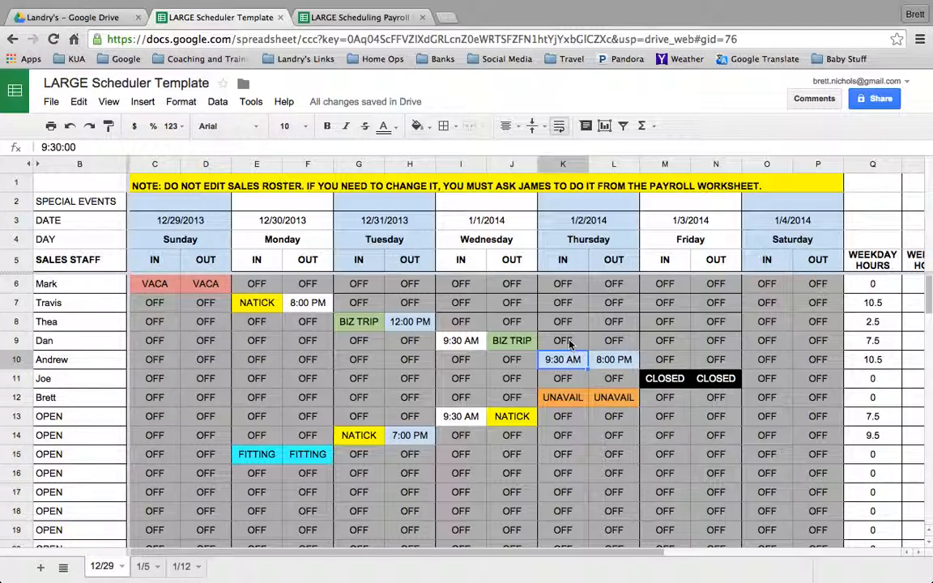
left_click(569, 306)
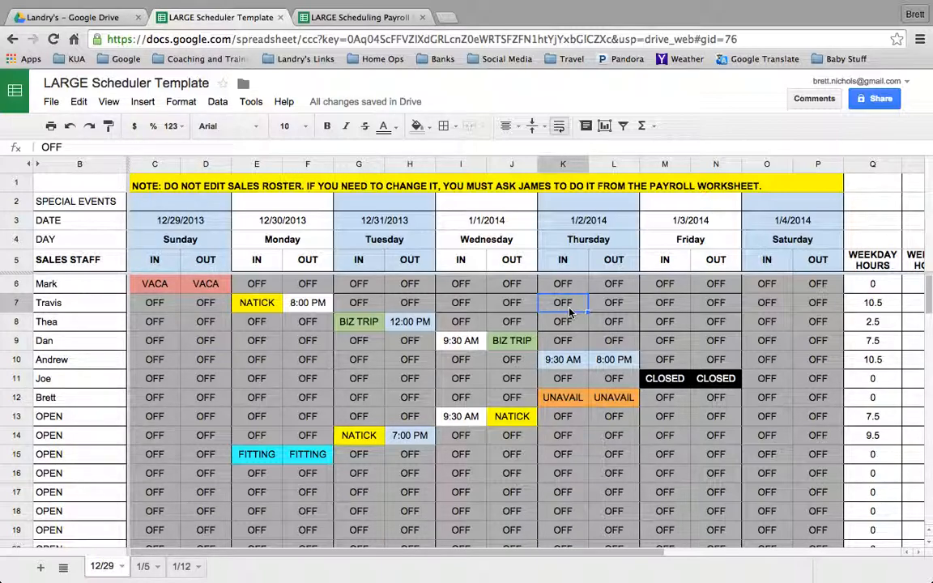
type("9:30")
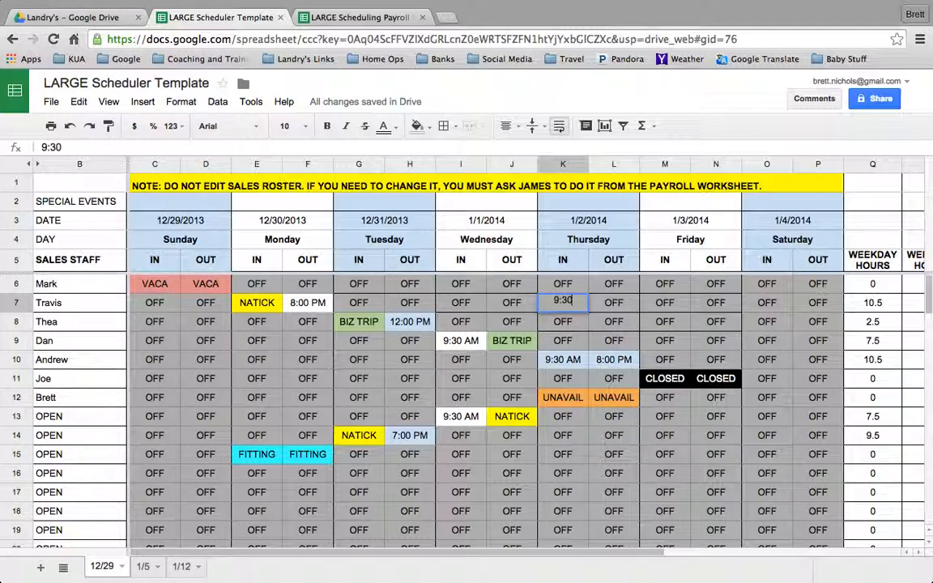
type("AM")
key("Return")
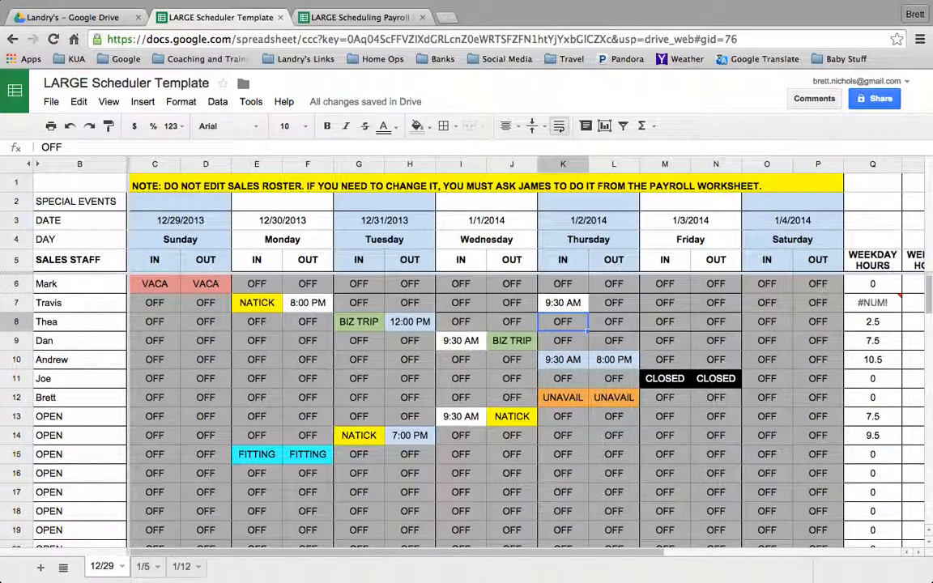
Enter 8:00 without AM or PM as row 7's Thursday OUT time and inspect that row's weekday hours cell.
key("Right")
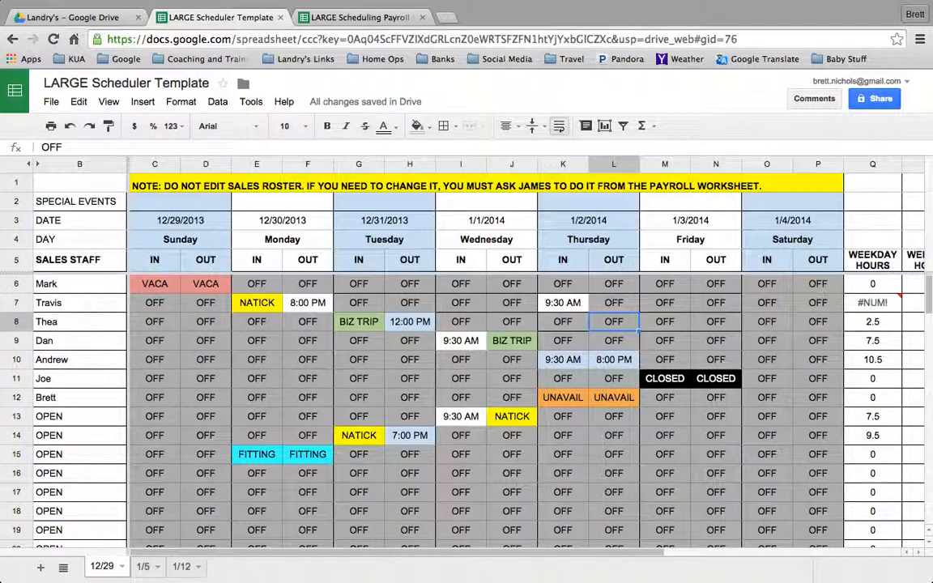
key("Up")
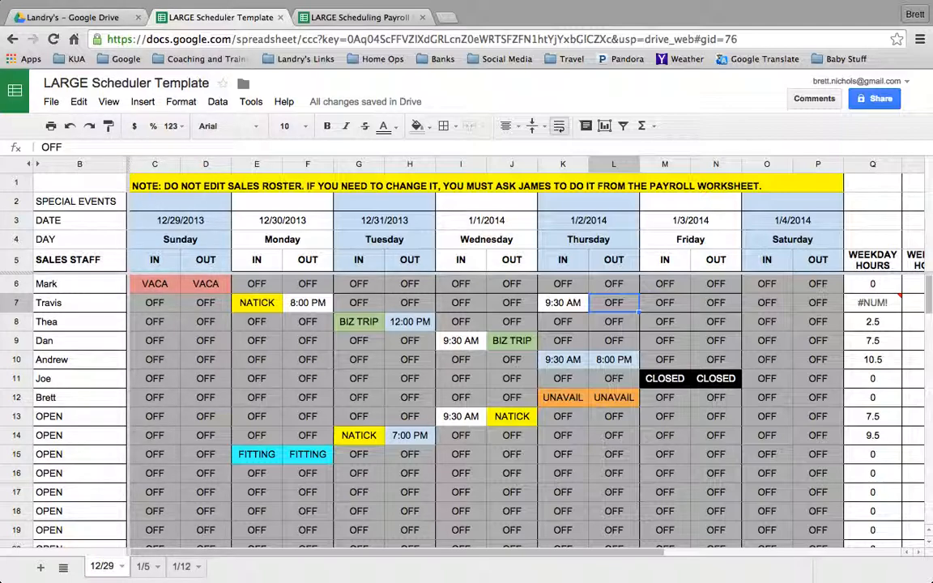
type("8:00")
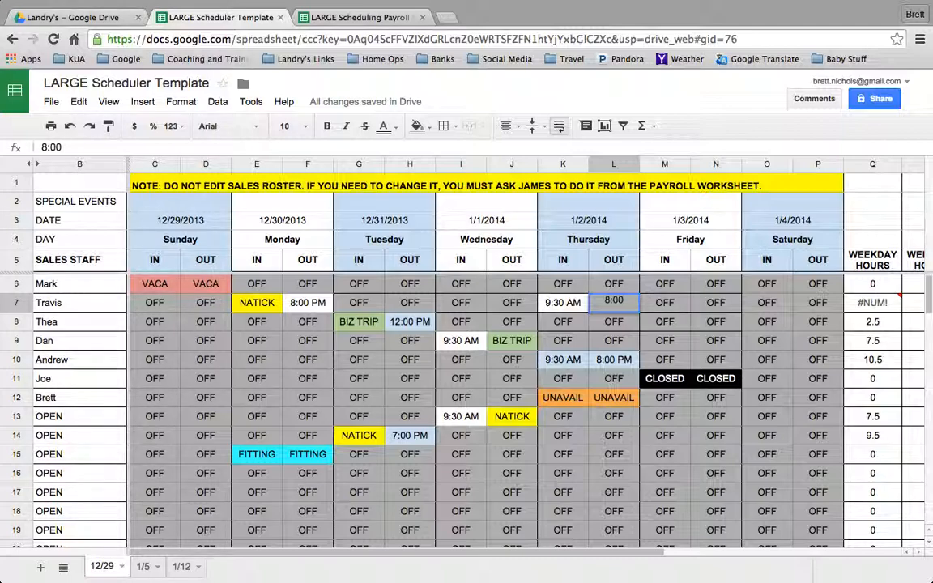
key("Return")
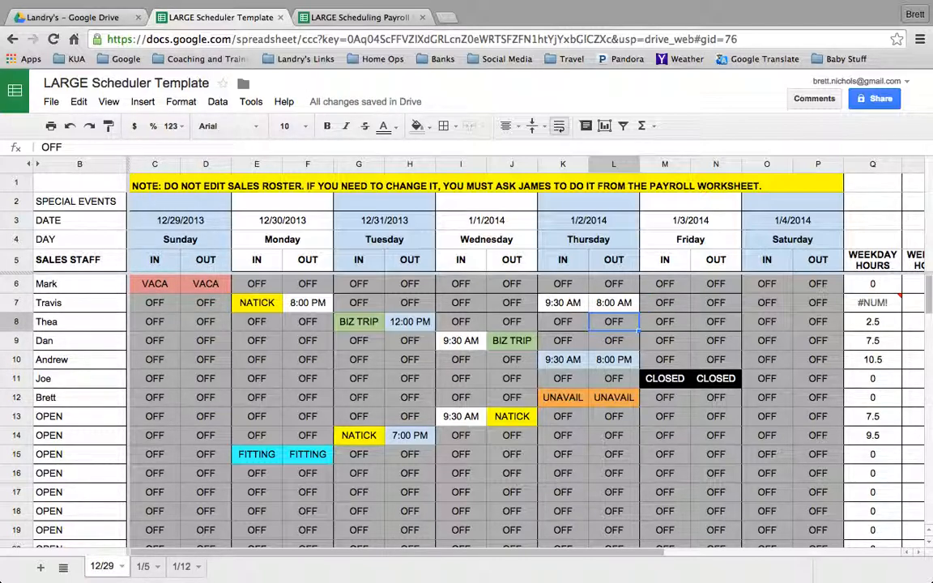
key("Up")
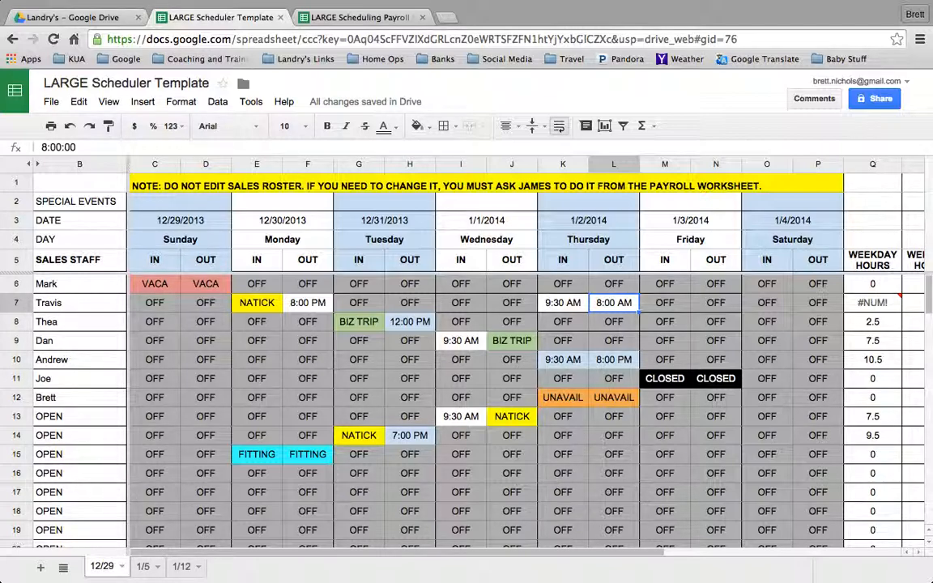
left_click(868, 303)
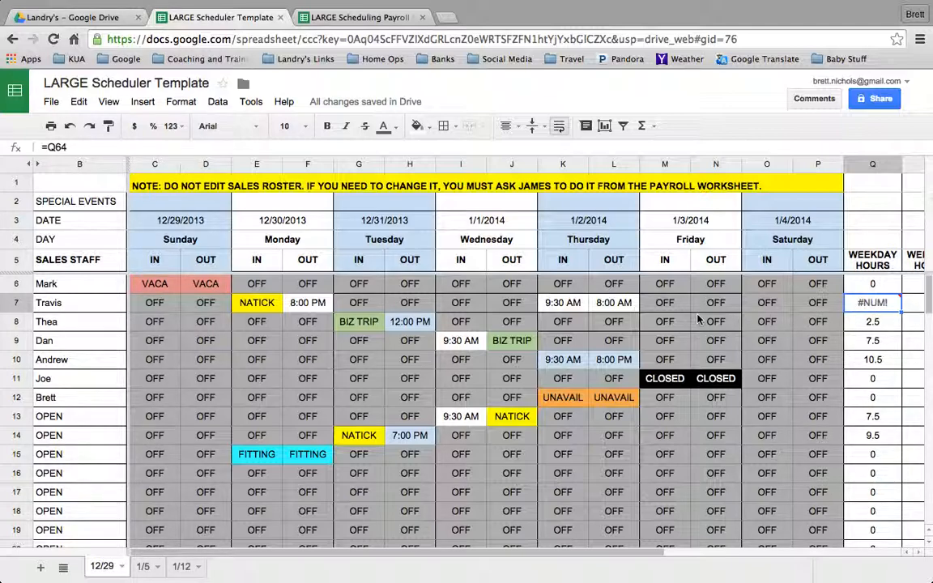
Set the Thursday OUT time in row 7 to 8:00 PM.
left_click(602, 312)
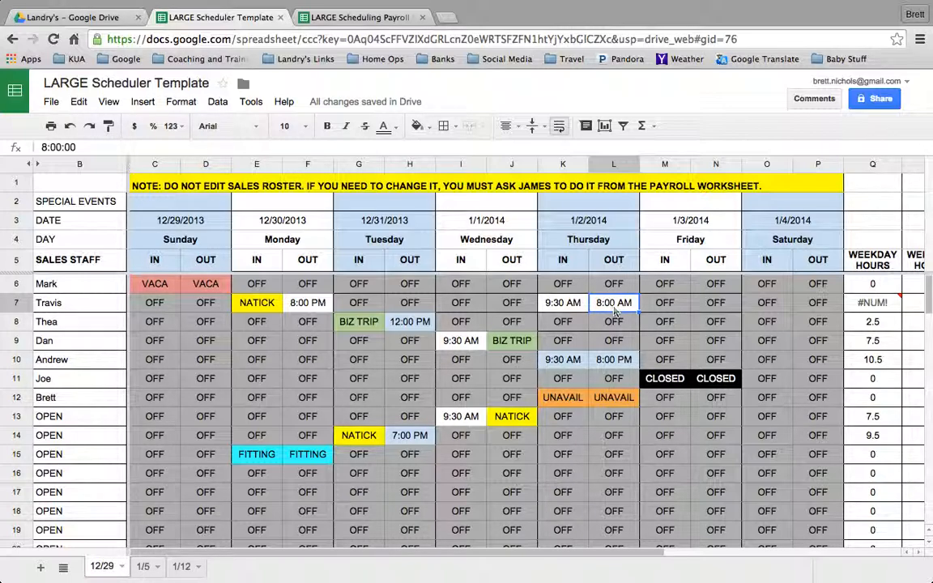
type("8:00PM")
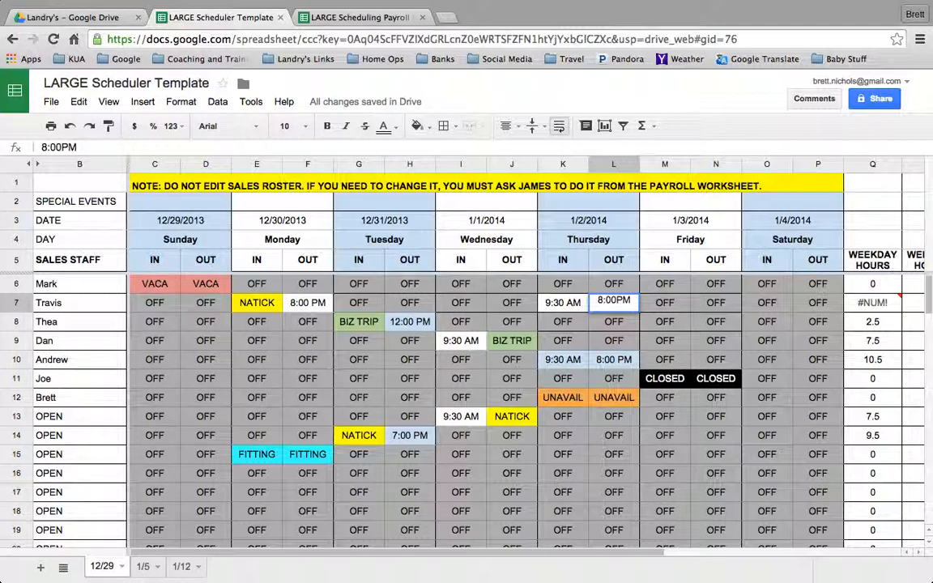
key("Return")
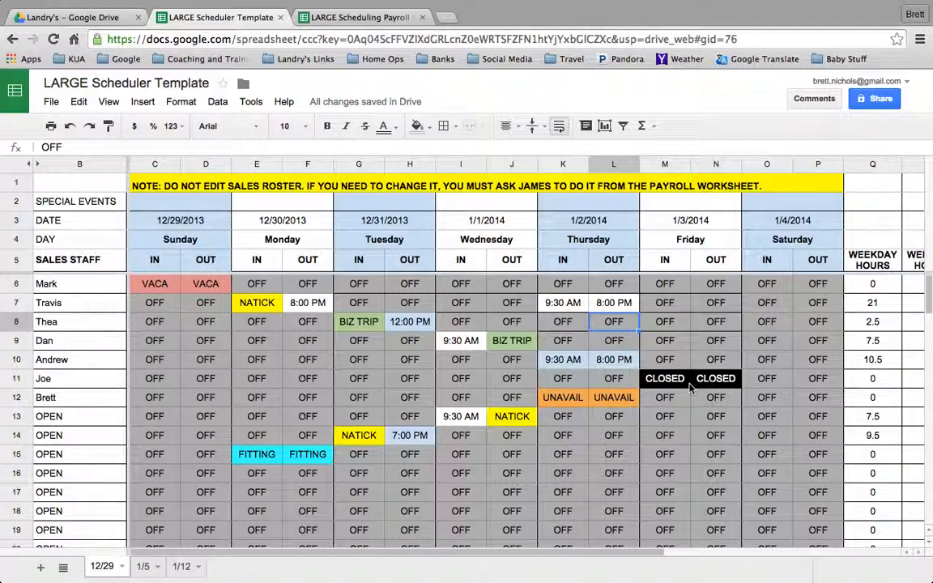
Examine the Thursday UNAVAIL entries in row 12 and the Monday FITTING entries in row 15, including their hours totals.
left_click(566, 401)
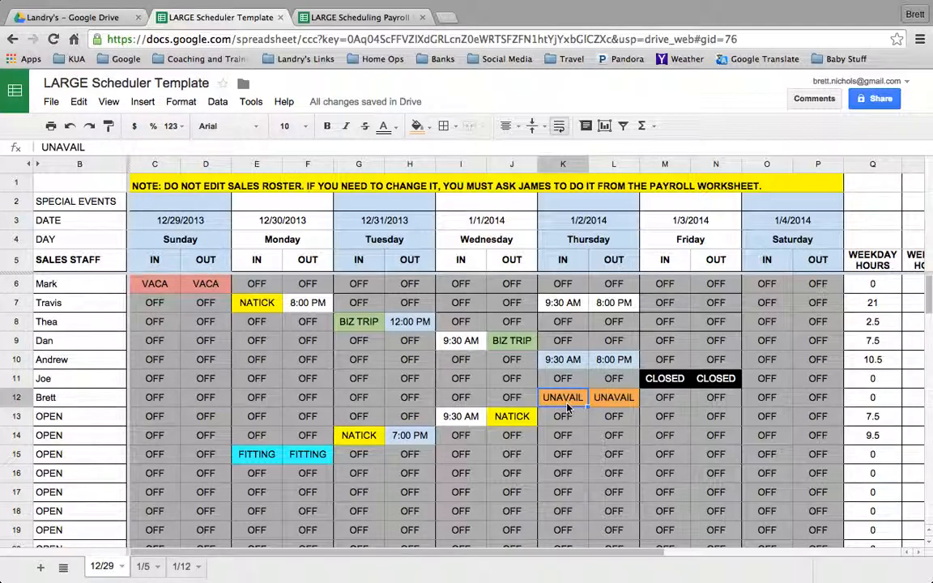
left_click_drag(566, 403, 603, 399)
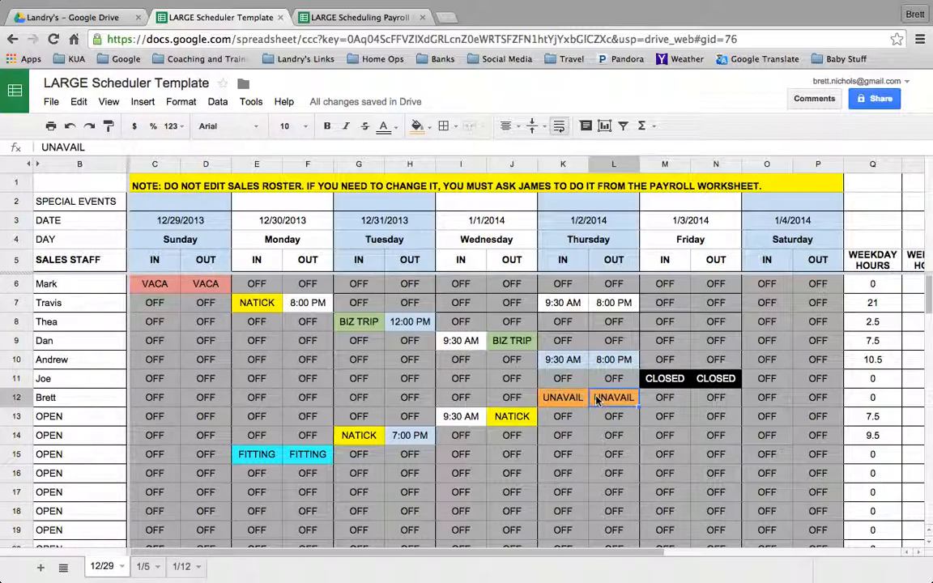
left_click(580, 400)
key("Right")
key("Left")
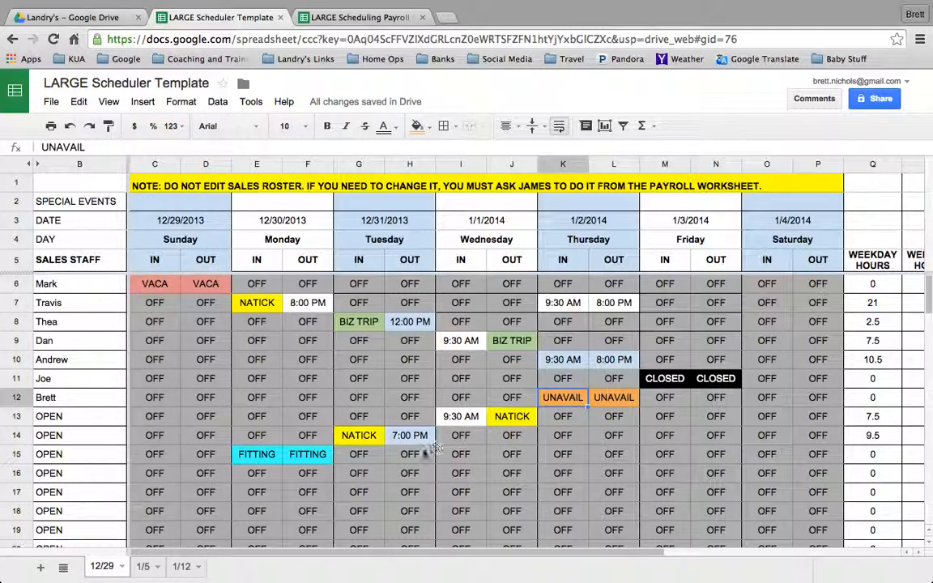
left_click_drag(252, 455, 291, 458)
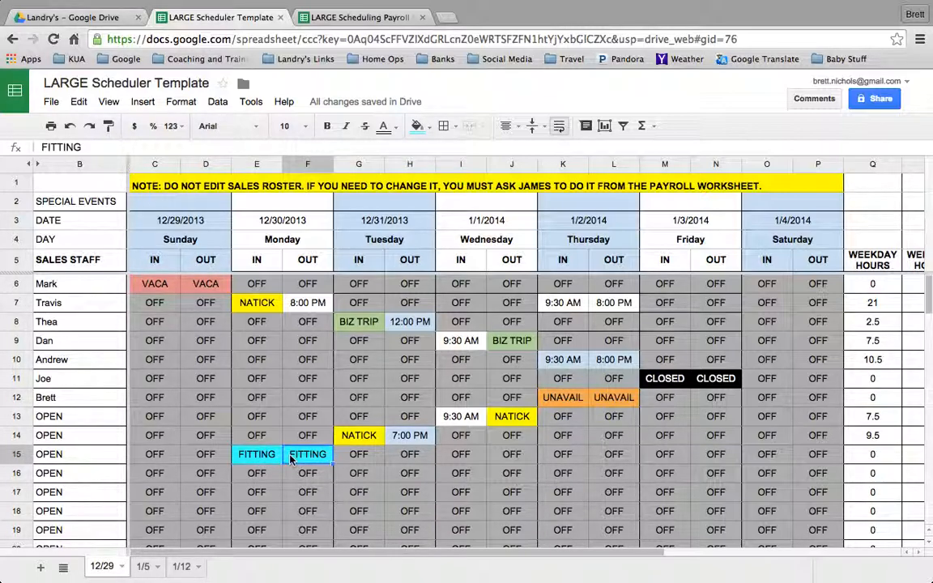
scroll(433, 461, "right", 4)
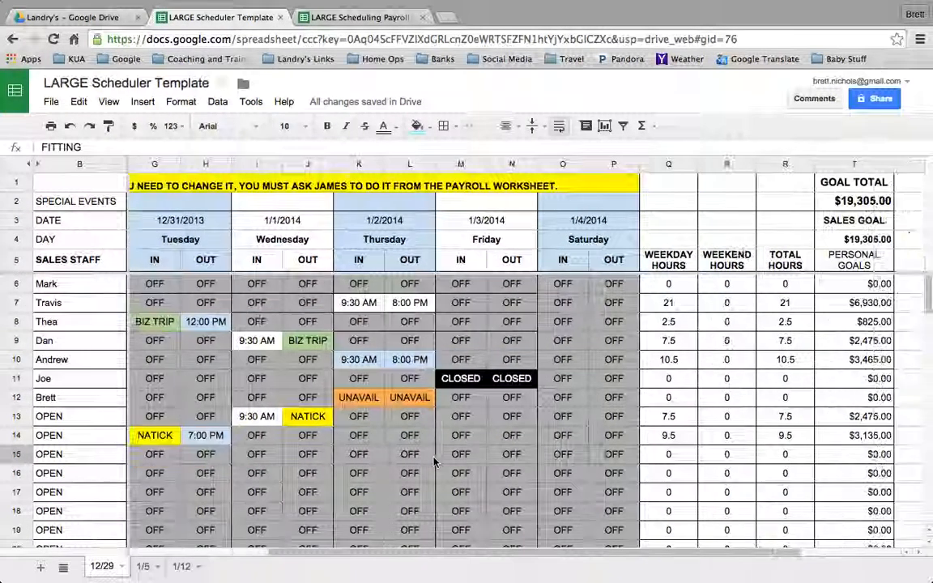
scroll(434, 461, "left", 4)
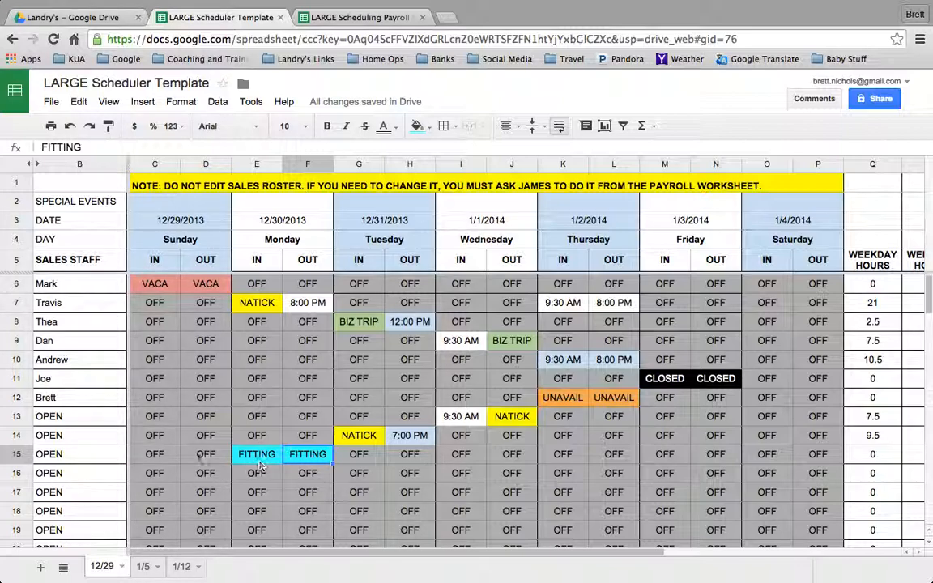
Enter FITTING in capitals for both Monday IN and OUT in row 8.
left_click(252, 323)
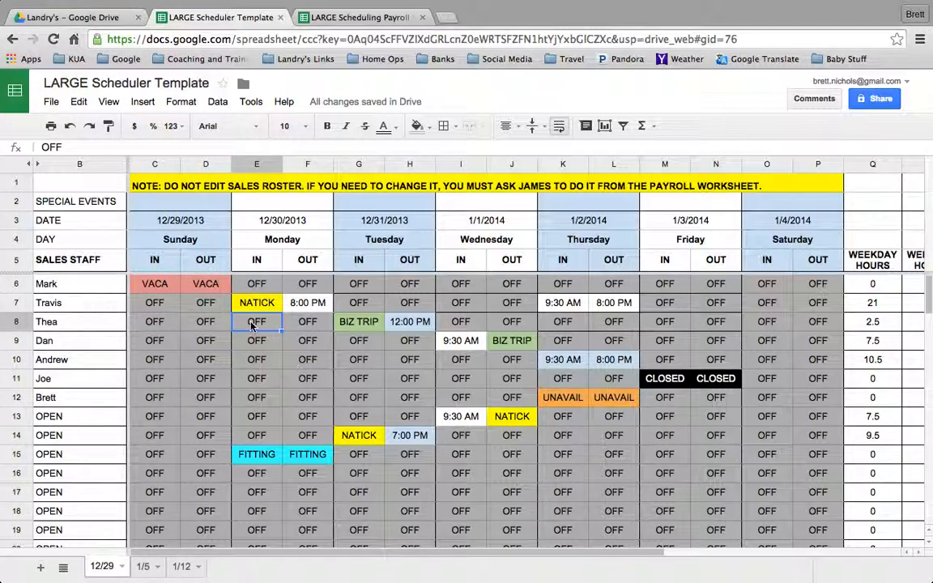
type("Fitting")
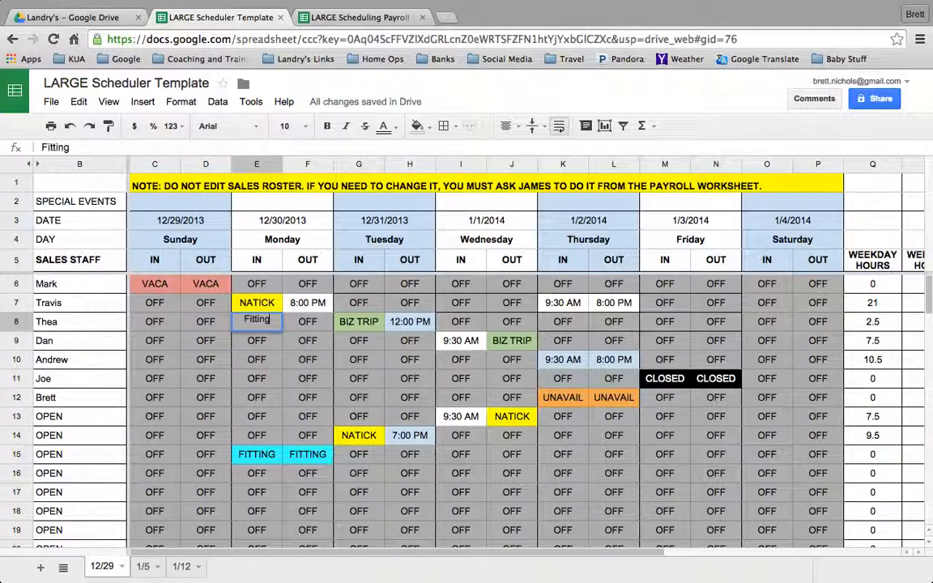
key("BackSpace")
key("BackSpace")
key("BackSpace")
key("BackSpace")
key("BackSpace")
key("BackSpace")
key("BackSpace")
type("FITTING")
key("Tab")
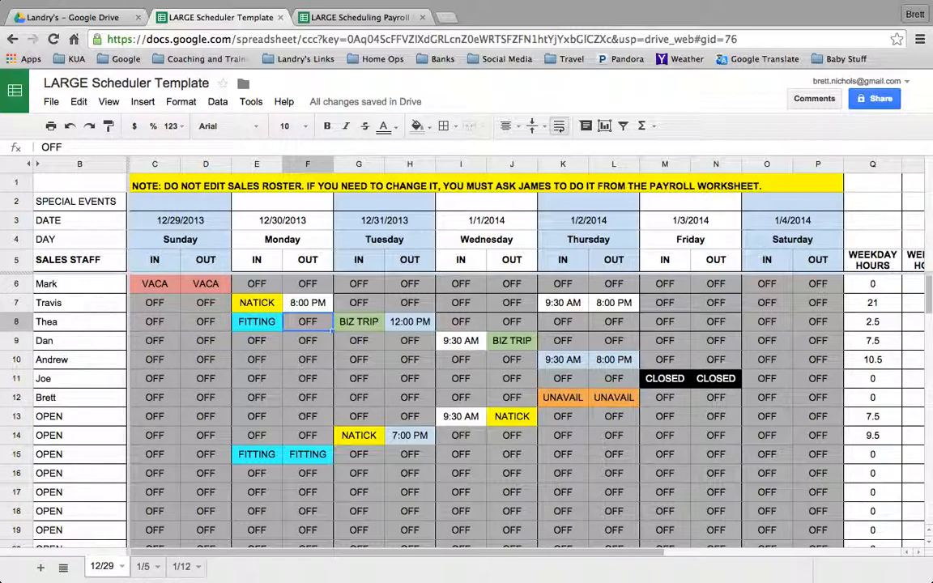
type("FITTING")
key("Return")
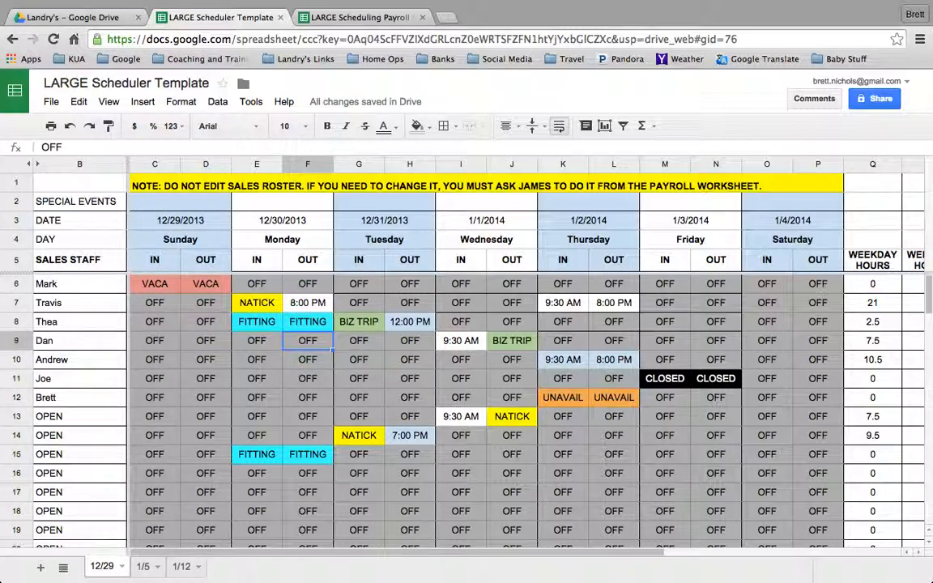
Compare the Monday FITTING entries in row 8 with the Monday shift times and weekday hours in row 29 under FIT STAFF.
scroll(290, 348, "down", 1)
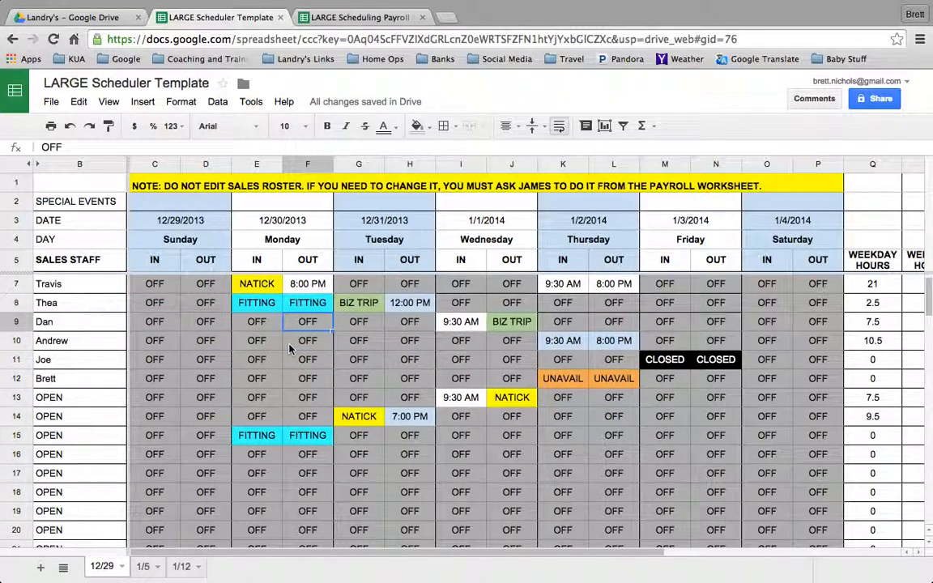
scroll(290, 348, "down", 5)
scroll(290, 348, "up", 6)
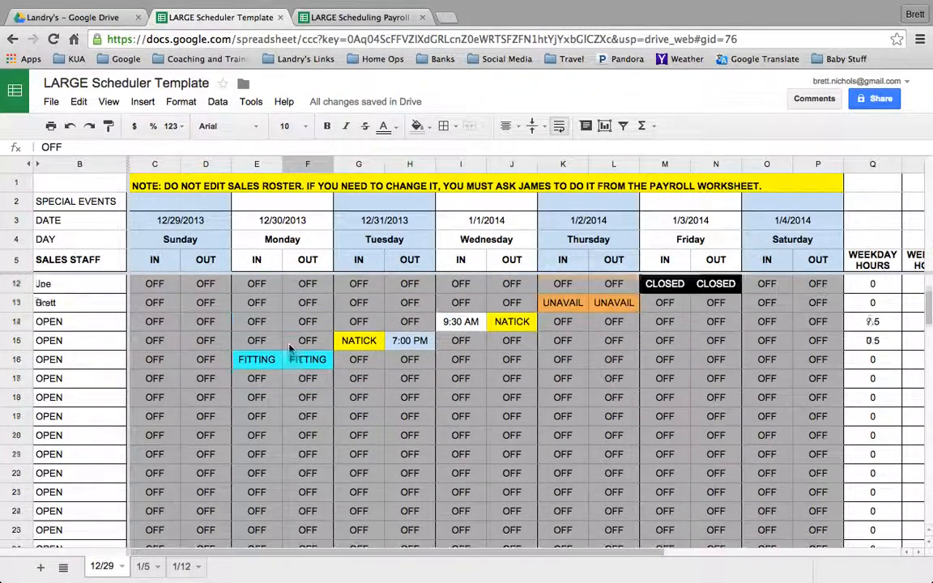
left_click(253, 324)
key("shift+Right")
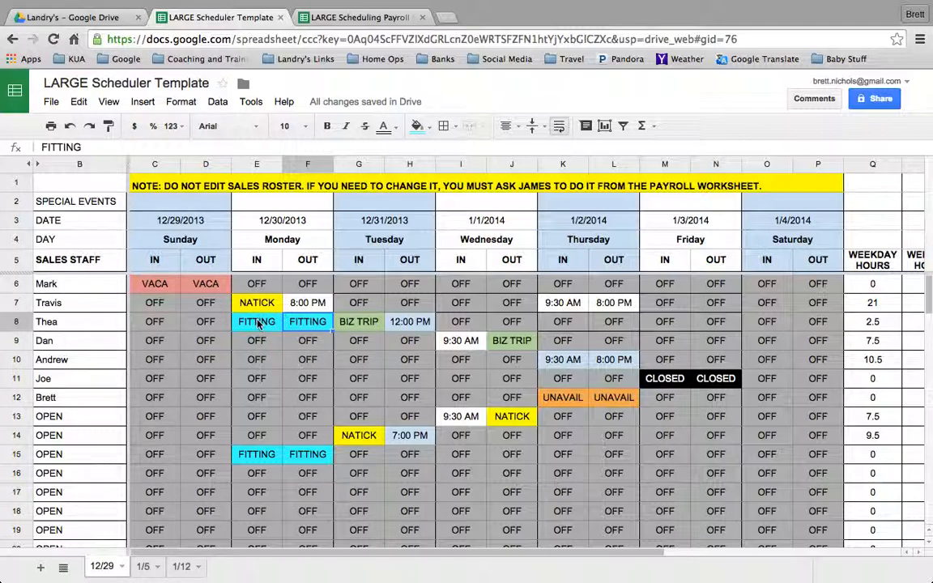
scroll(258, 323, "down", 5)
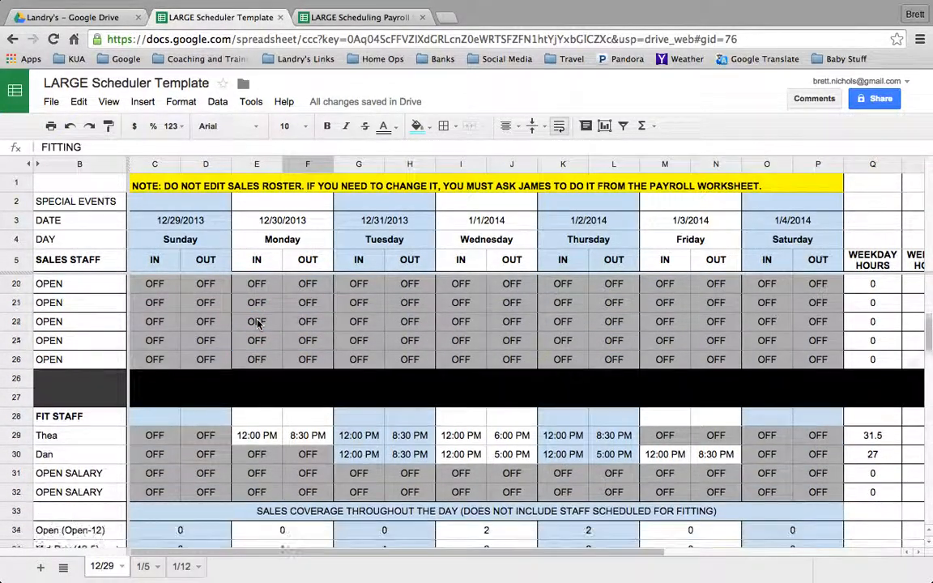
scroll(258, 322, "down", 2)
left_click(255, 340)
left_click(304, 344)
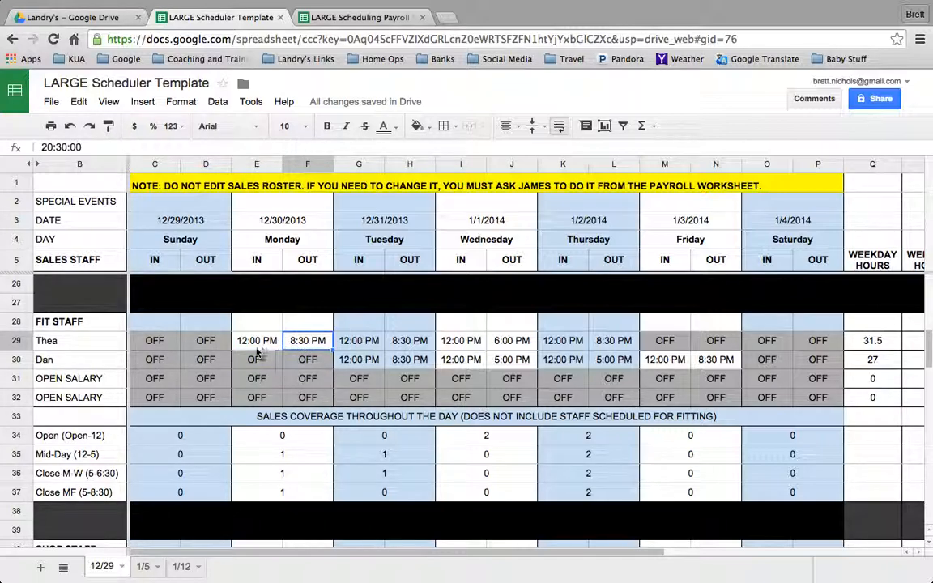
scroll(555, 351, "right", 5)
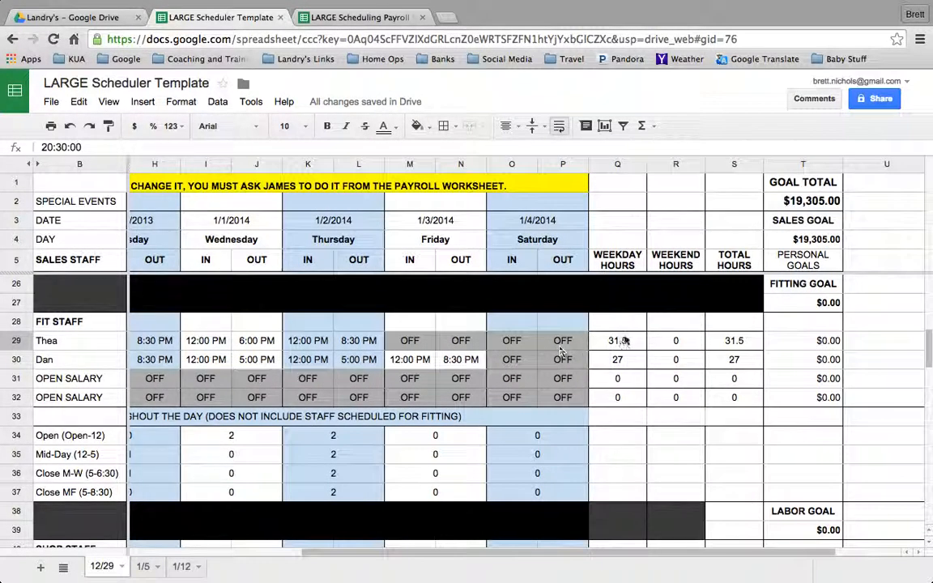
left_click(624, 340)
scroll(329, 369, "left", 5)
Examine the sales staff's weekday, weekend and total hours columns and inspect the personal goal cell in row 7.
scroll(329, 369, "up", 7)
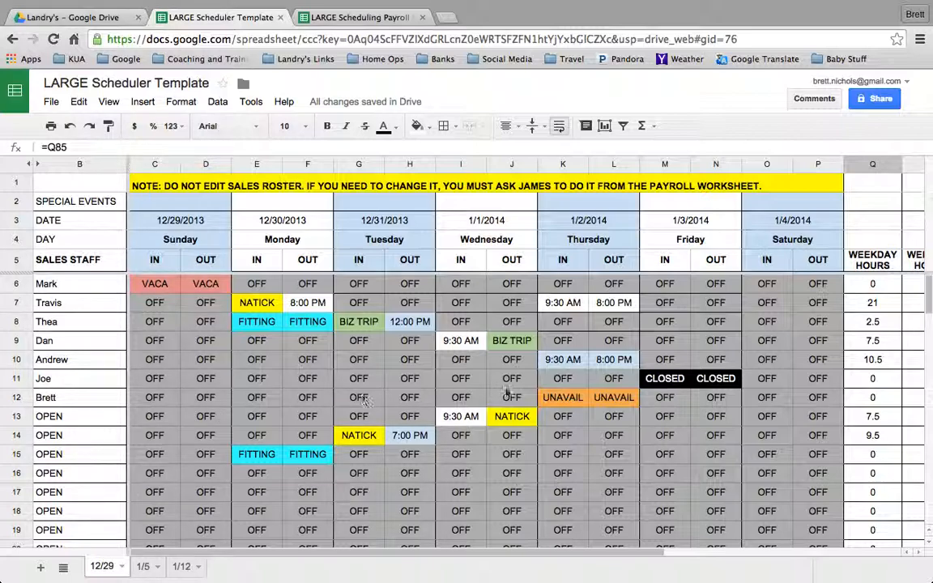
scroll(672, 382, "right", 4)
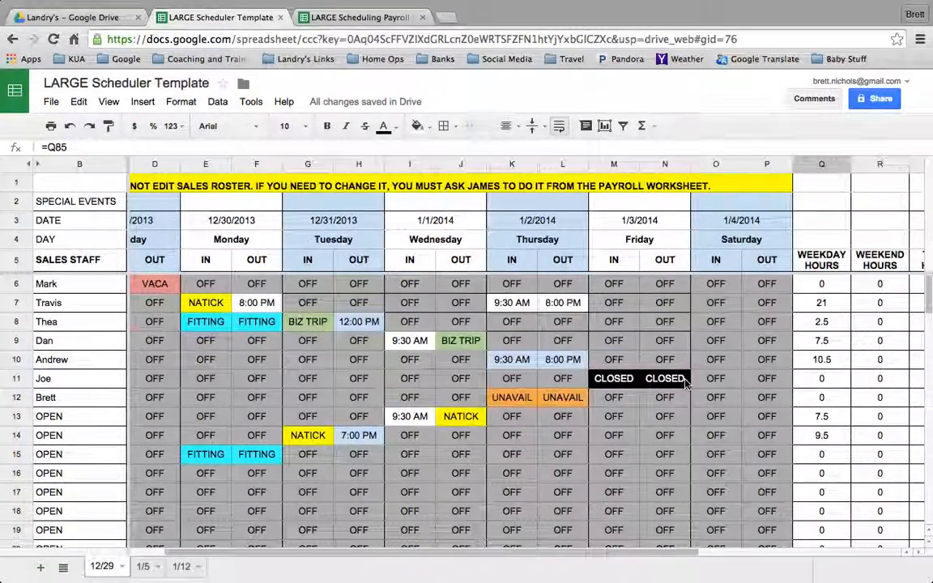
scroll(684, 382, "right", 6)
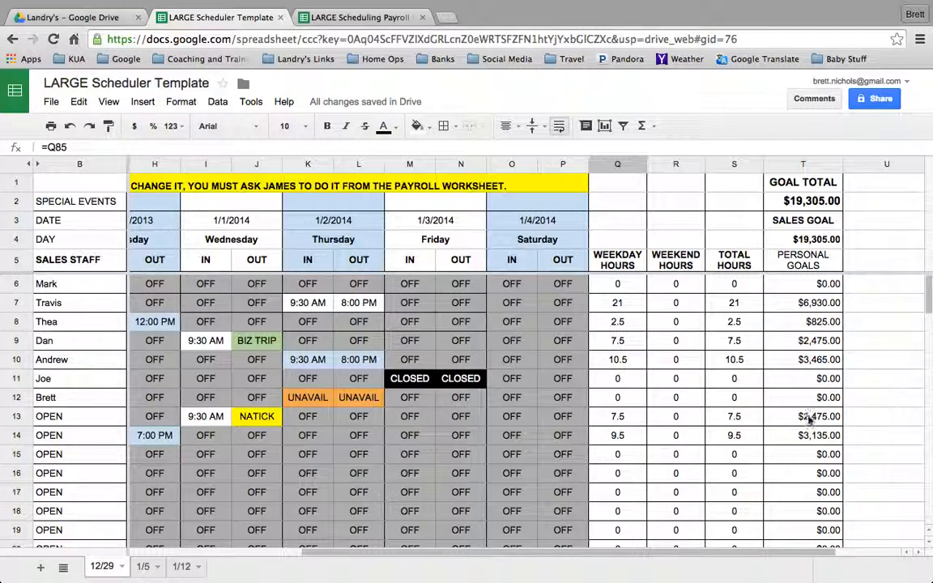
left_click(814, 305)
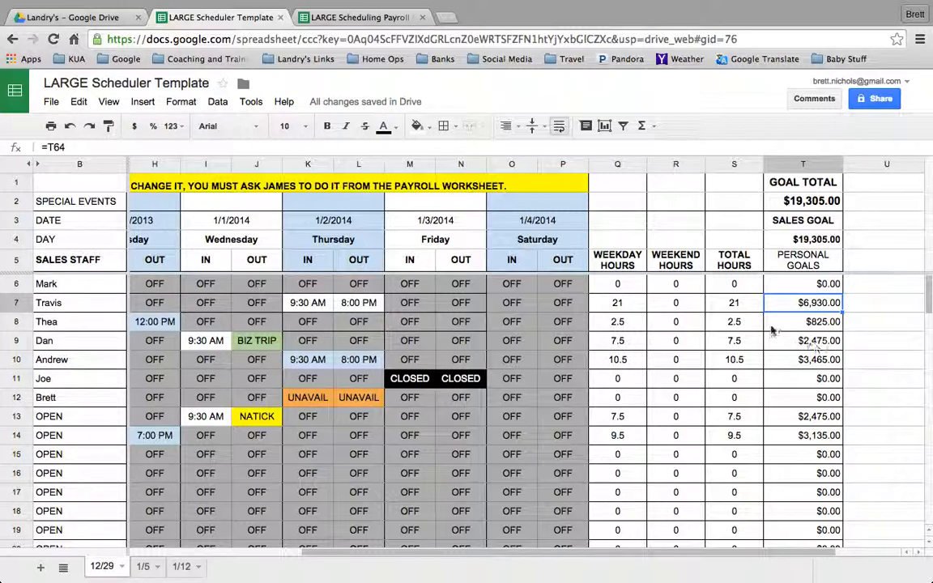
scroll(672, 324, "left", 5)
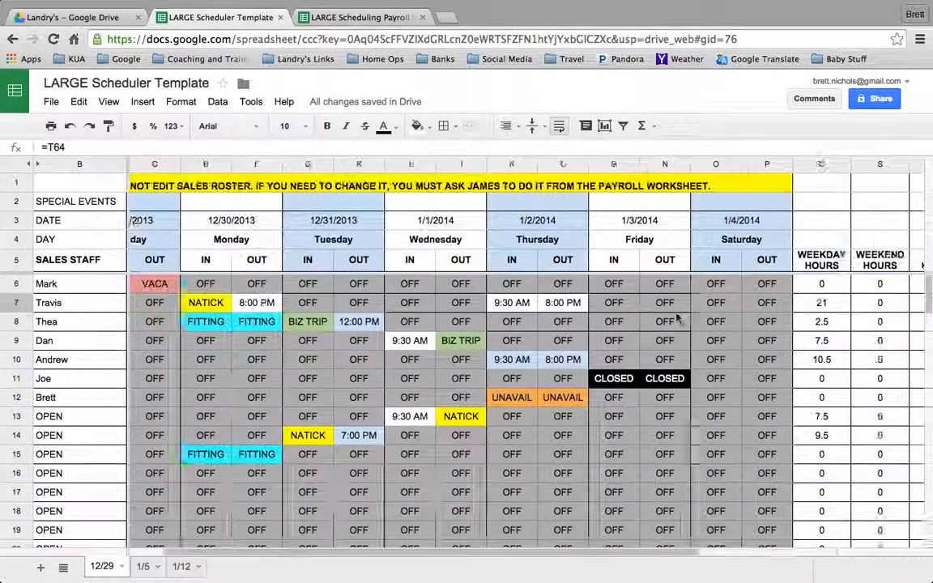
scroll(615, 320, "down", 1)
scroll(613, 320, "up", 1)
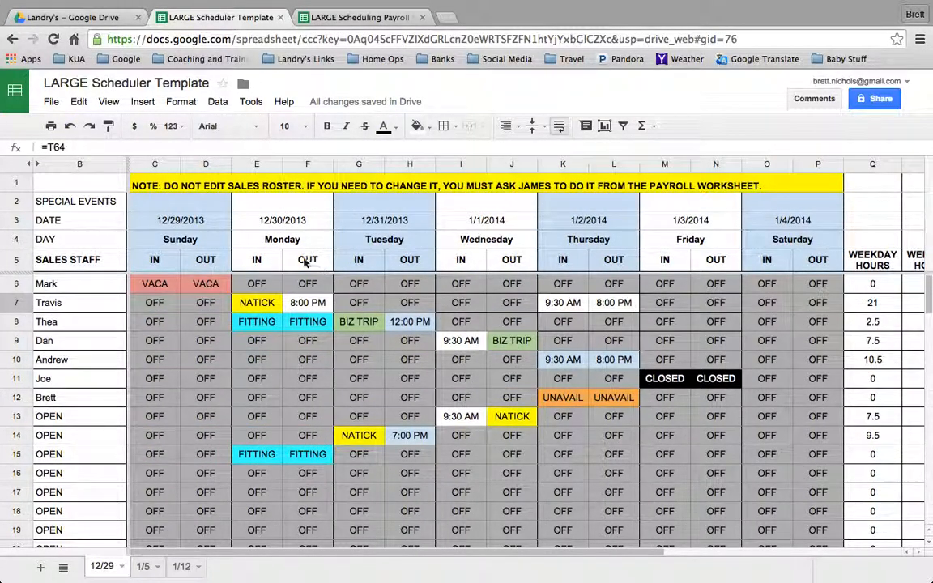
Check the Sunday date on the 12/29 sheet and duplicate that sheet.
left_click(198, 226)
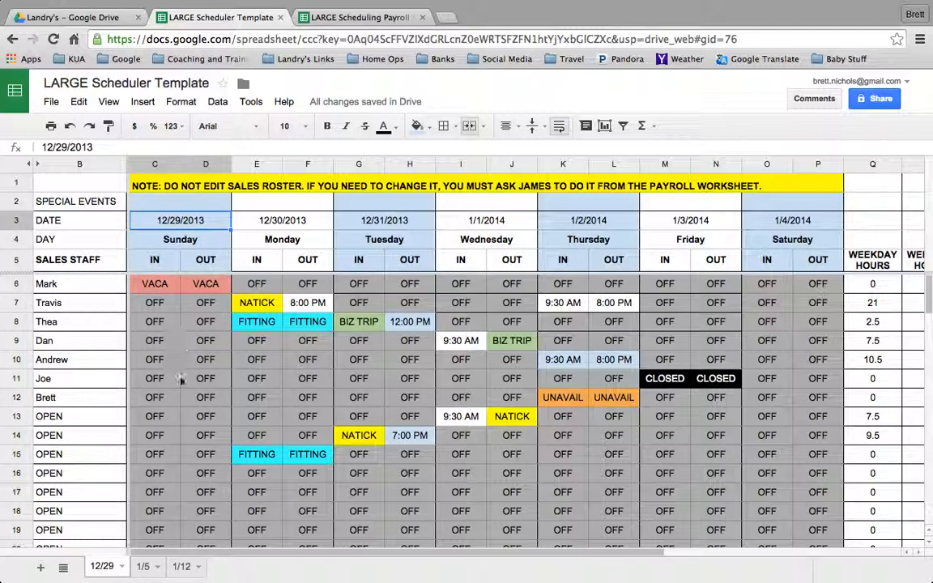
left_click(122, 567)
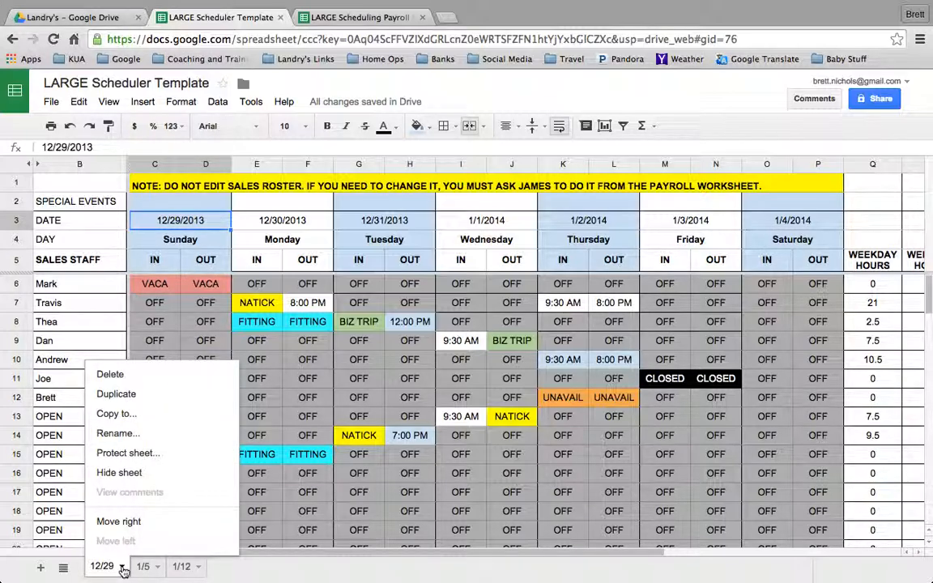
left_click(140, 396)
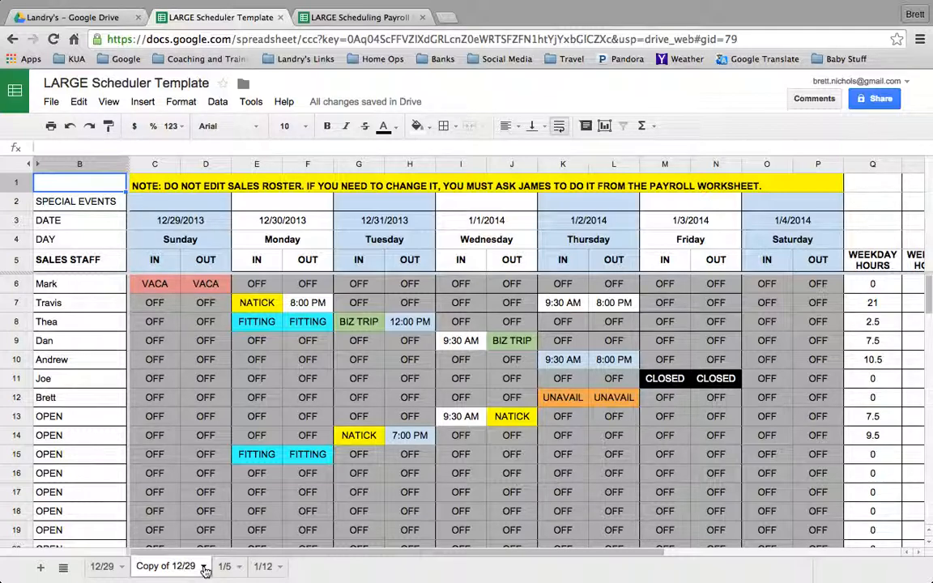
Rename the duplicated sheet as 1/19 and reorder it so it follows the 1/12 sheet.
left_click(204, 567)
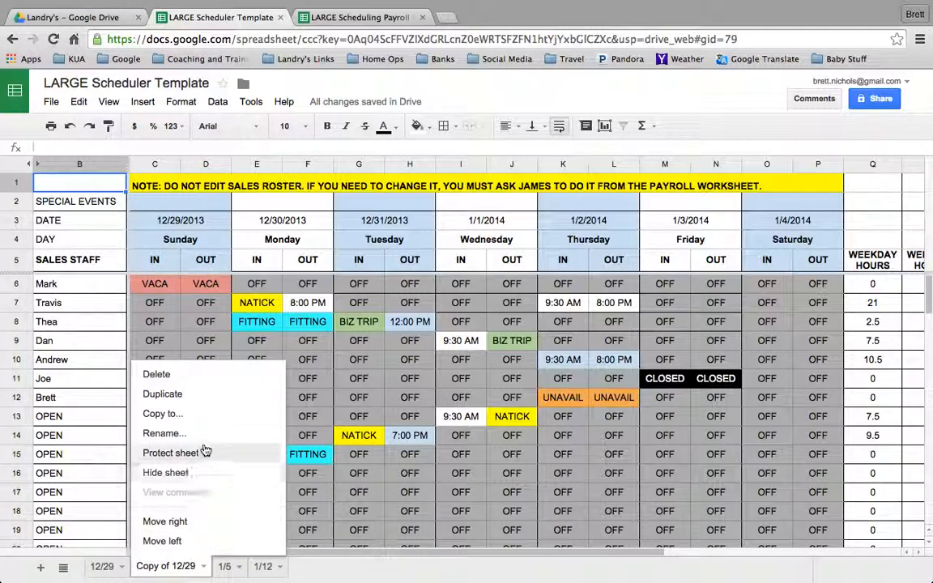
left_click(165, 433)
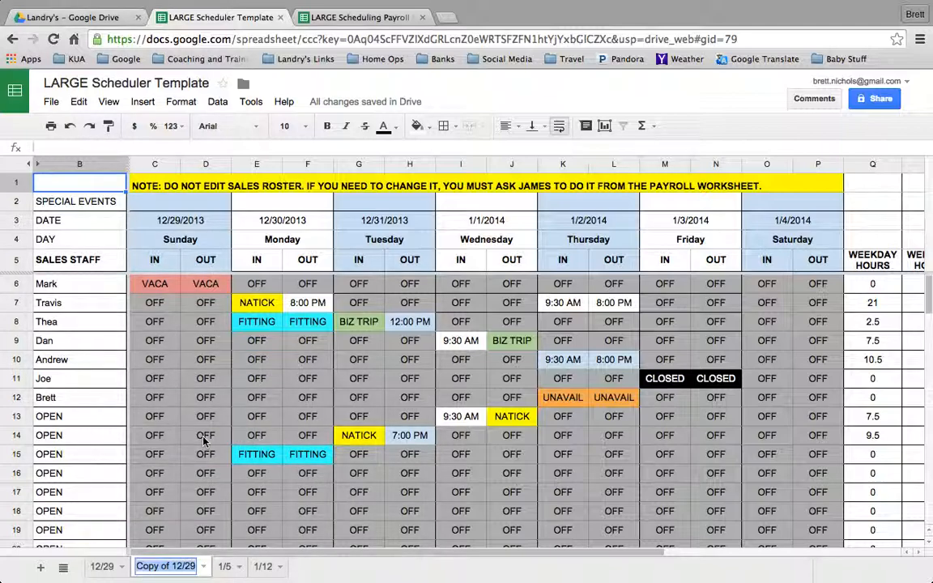
key("BackSpace")
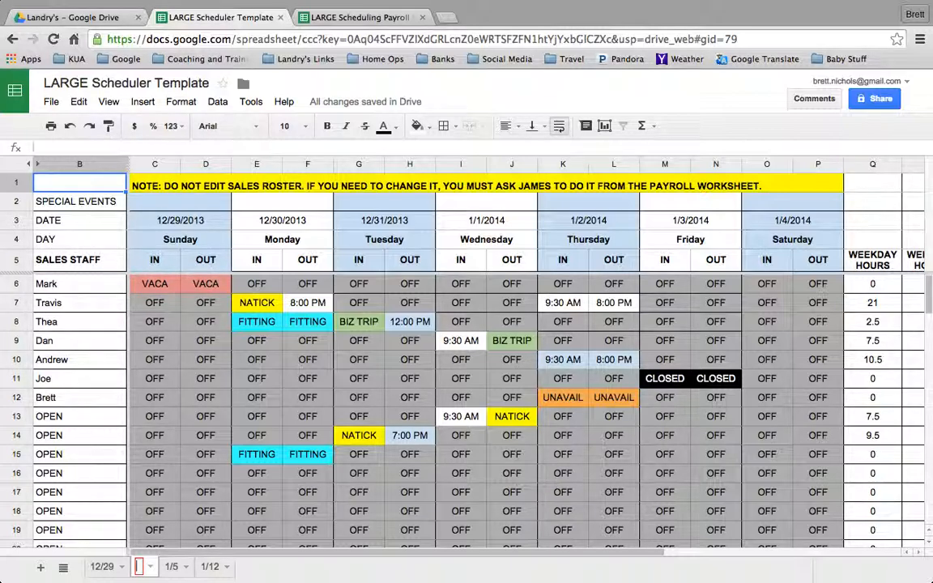
type("1/19")
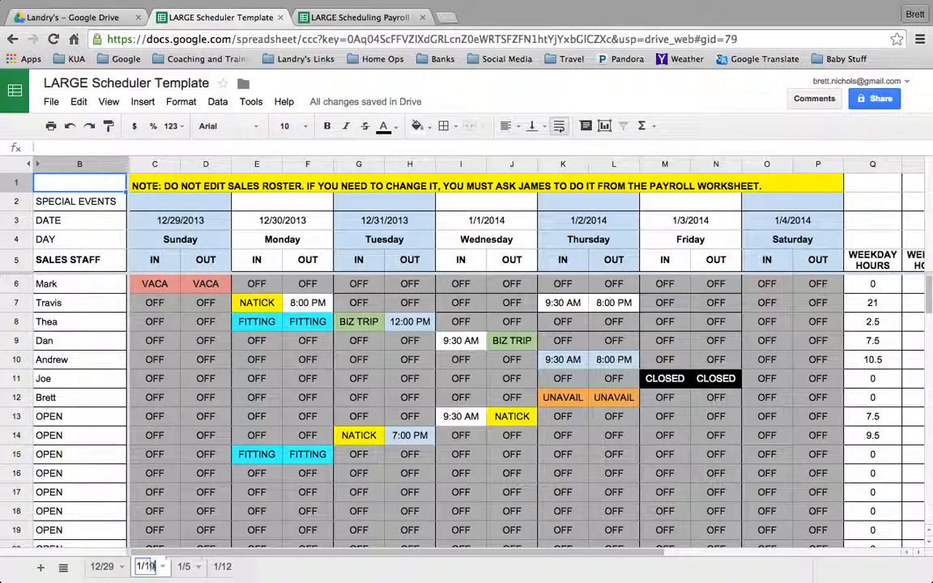
key("Return")
left_click_drag(148, 570, 230, 571)
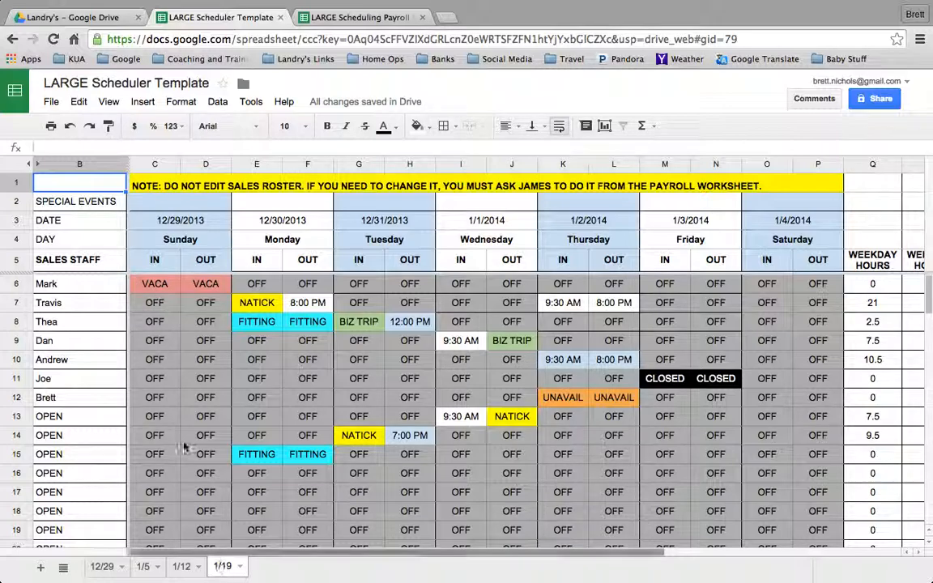
Set the Sunday date in row 3 of the 1/19 sheet to 1/19/15.
left_click(177, 222)
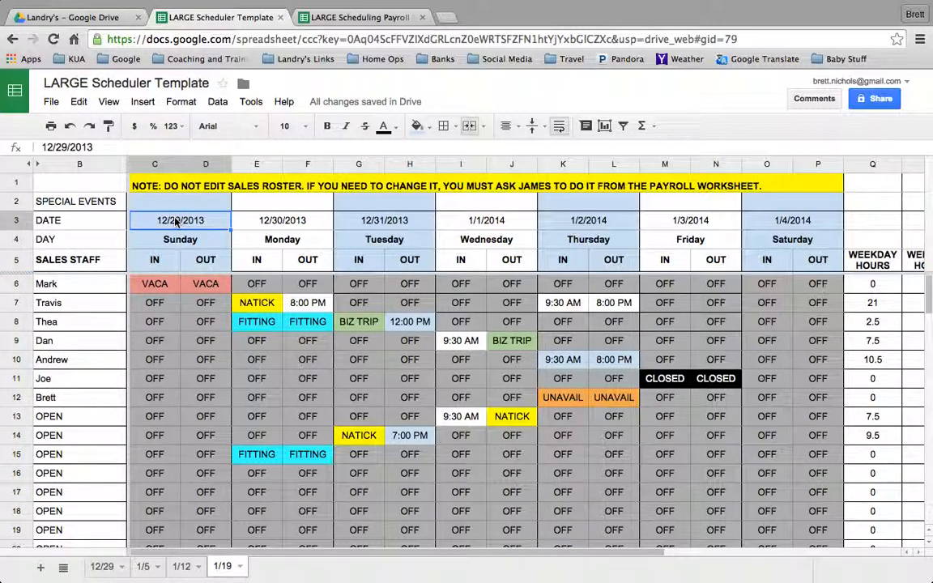
type("1/19")
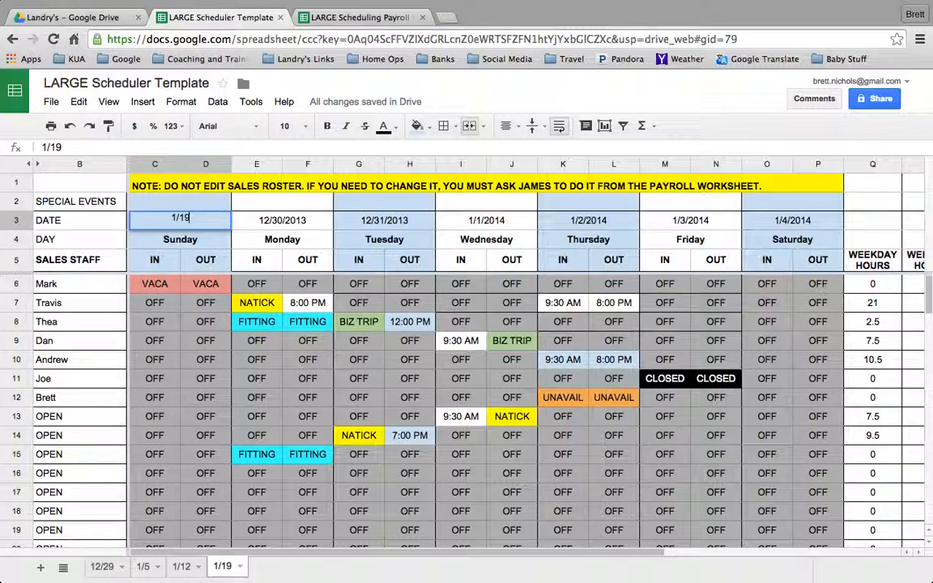
type("/15")
key("Return")
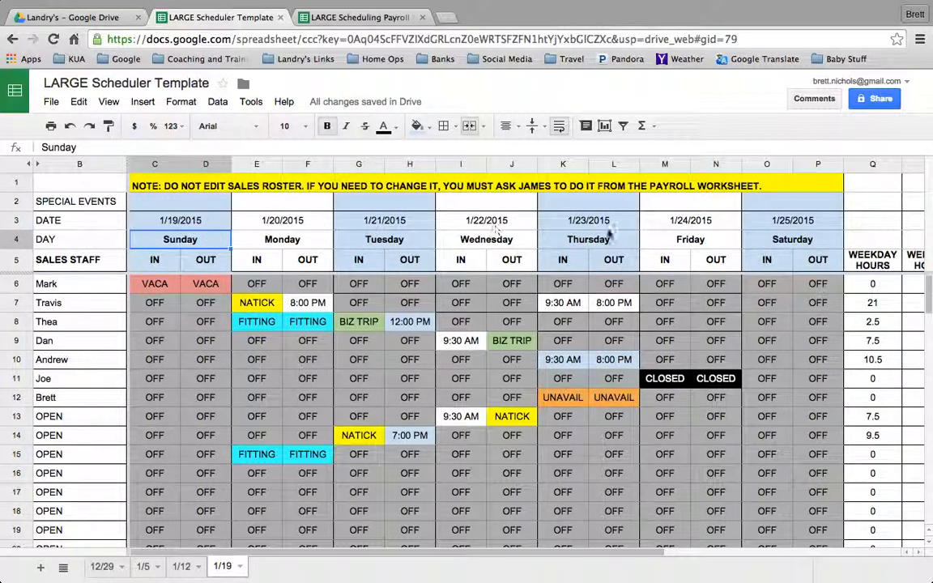
left_click(179, 223)
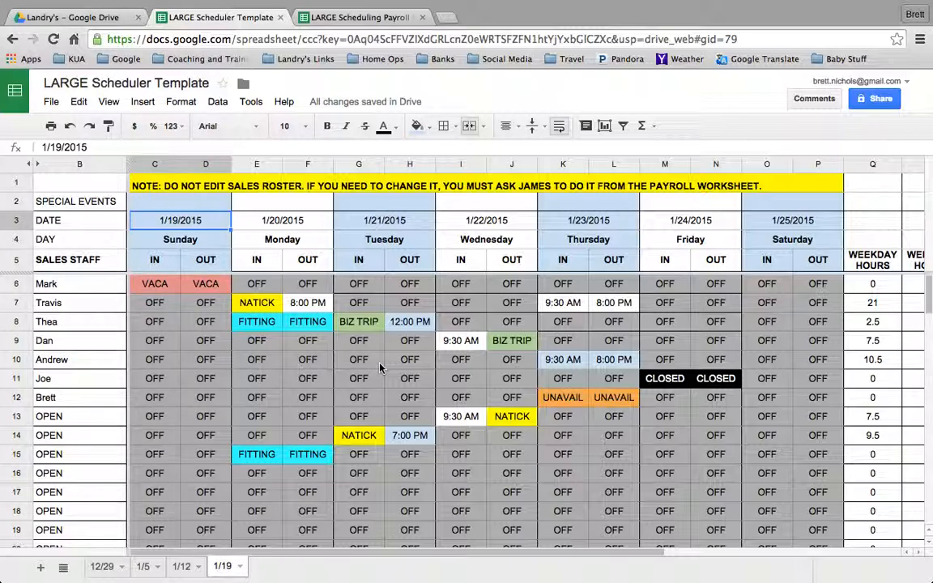
Examine the sales coverage table for each day's open, mid-day and close shifts, along with the FIT STAFF rows above it.
scroll(381, 368, "down", 4)
scroll(380, 368, "down", 4)
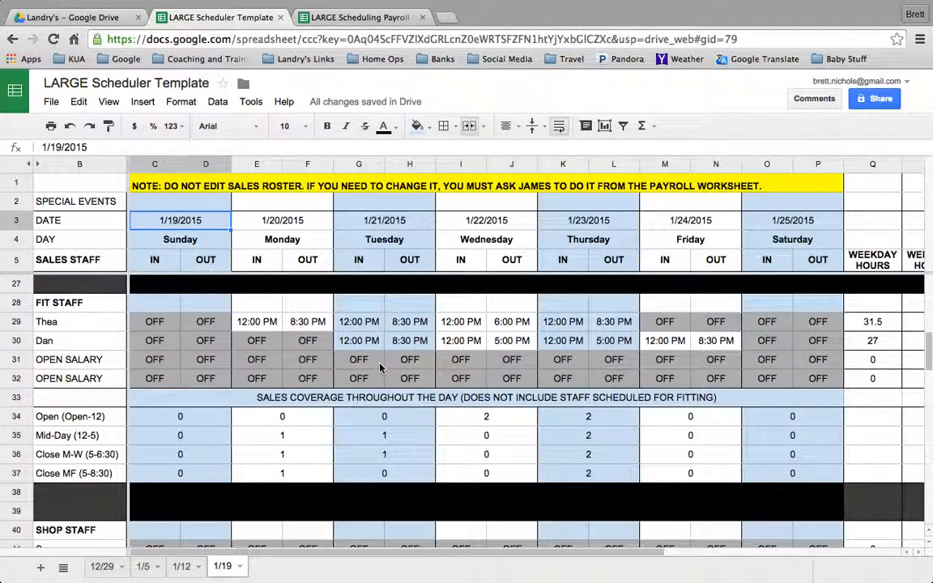
scroll(178, 344, "down", 1)
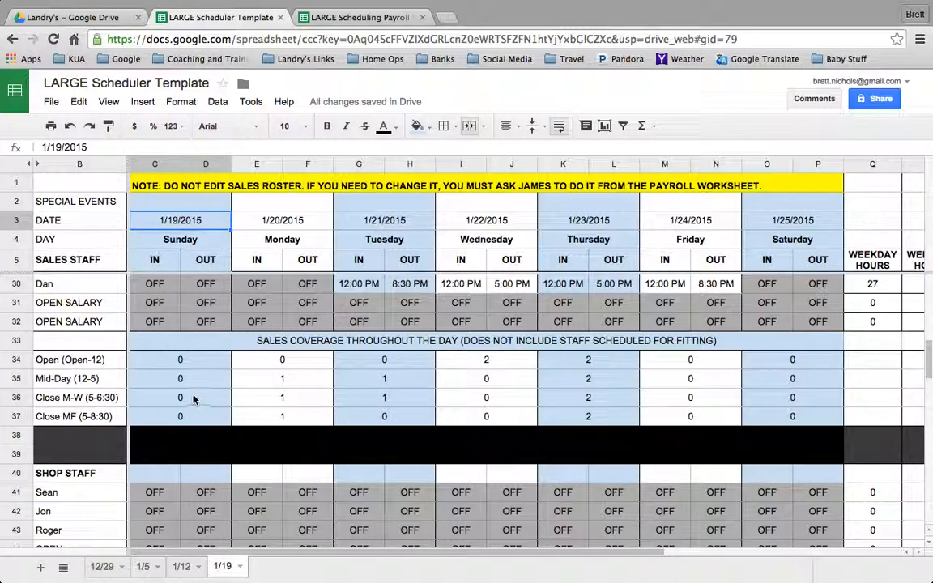
scroll(295, 407, "up", 1)
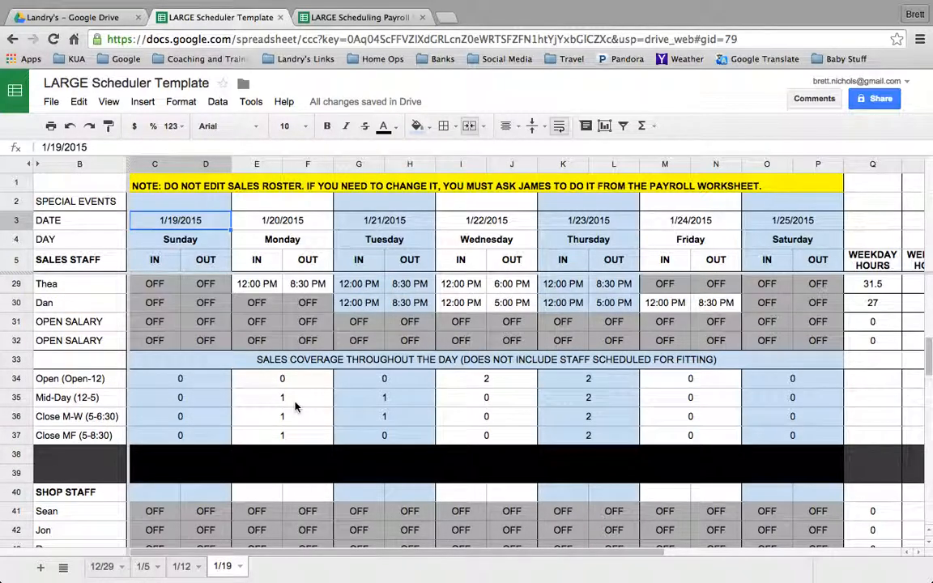
scroll(296, 406, "up", 1)
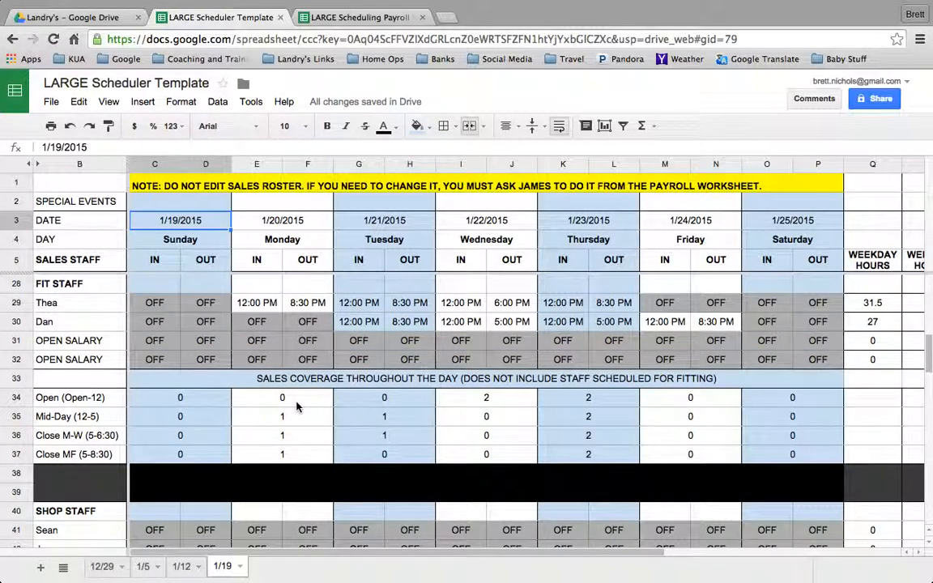
scroll(541, 393, "up", 3)
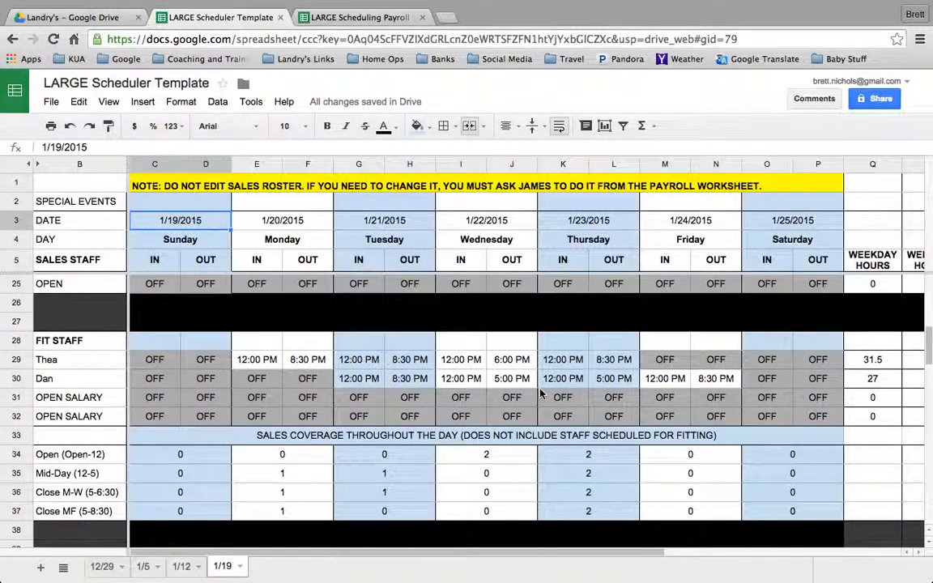
scroll(541, 393, "down", 4)
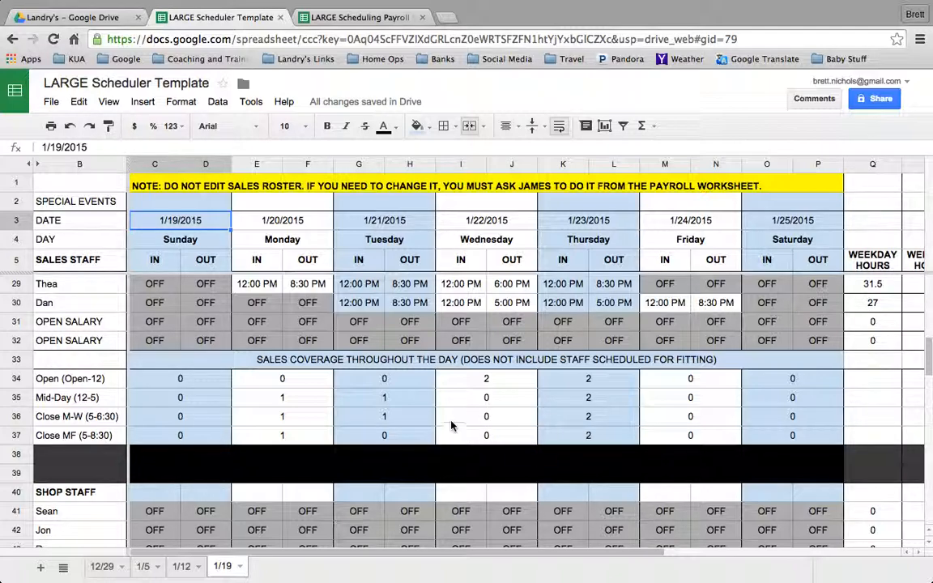
scroll(387, 353, "up", 10)
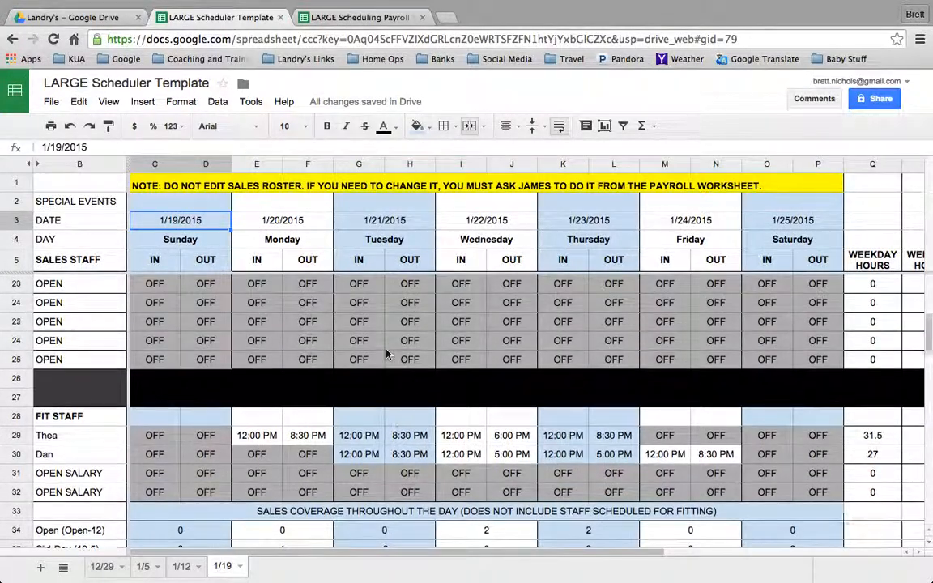
Hide row 36, the Close M-W (5-6:30) line of the sales coverage table.
scroll(387, 354, "down", 10)
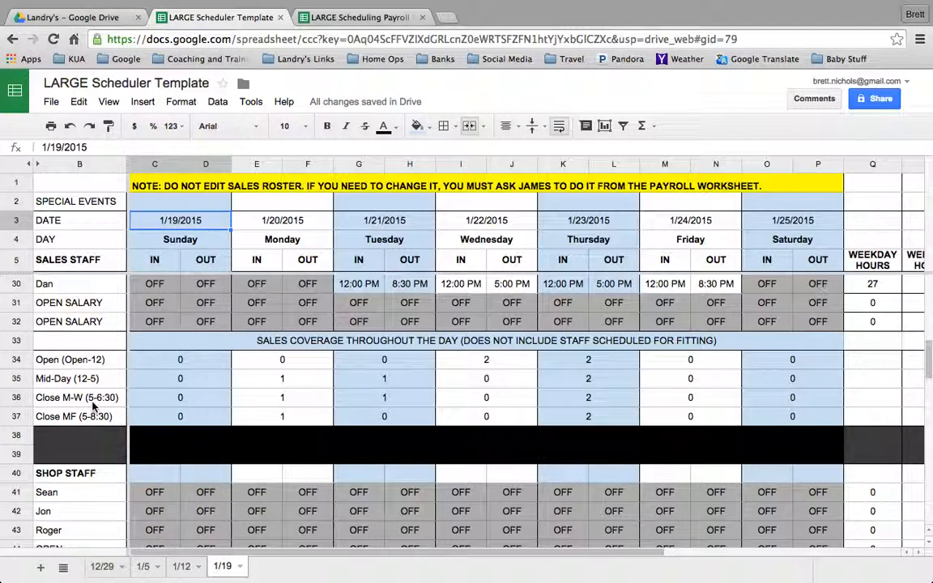
left_click(16, 397)
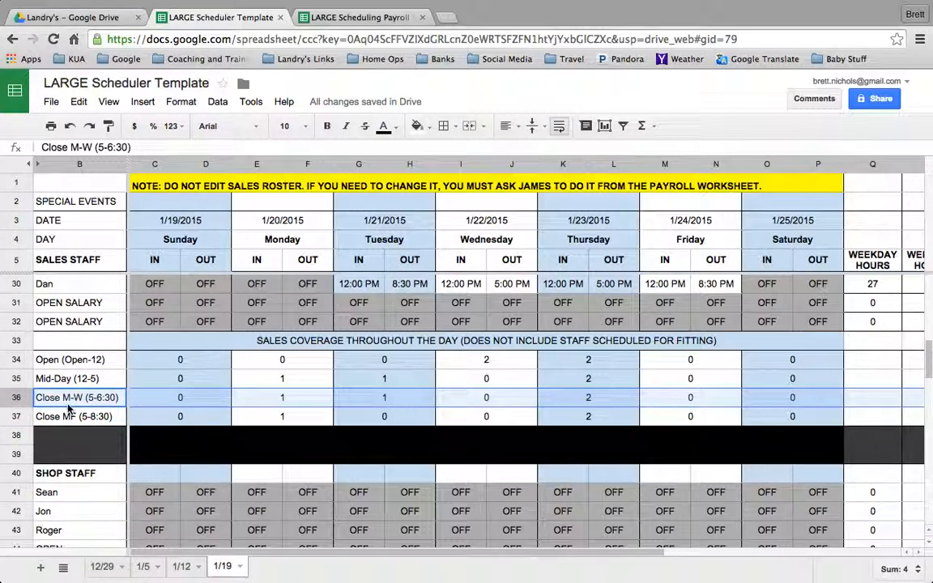
right_click(16, 398)
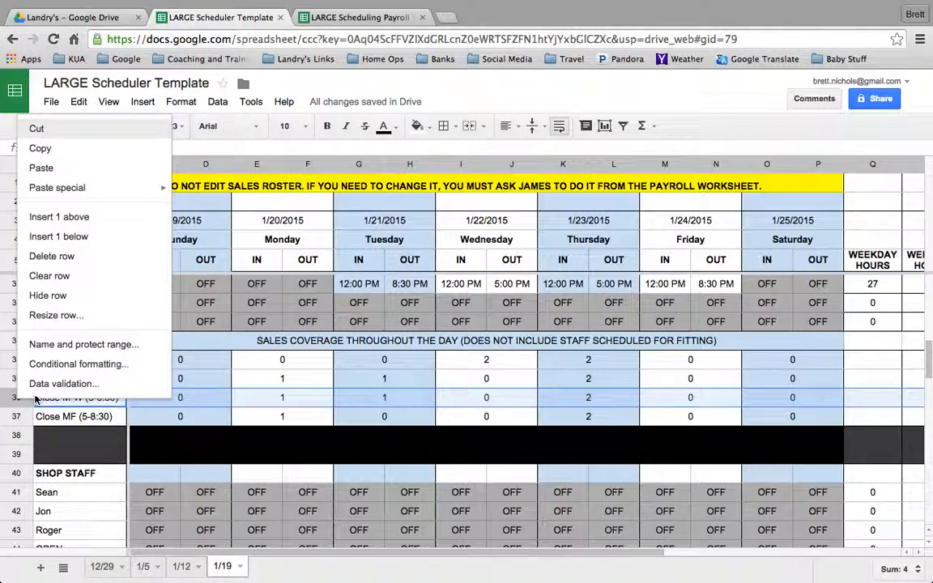
left_click(75, 302)
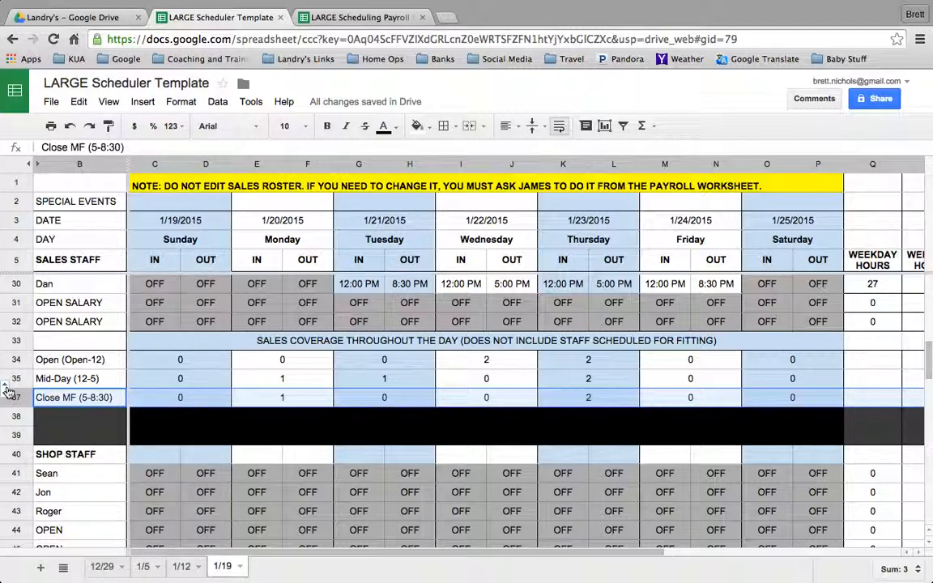
Unhide row 36, the Close M-W (5-6:30) line of the sales coverage table, and hide it again.
left_click(6, 392)
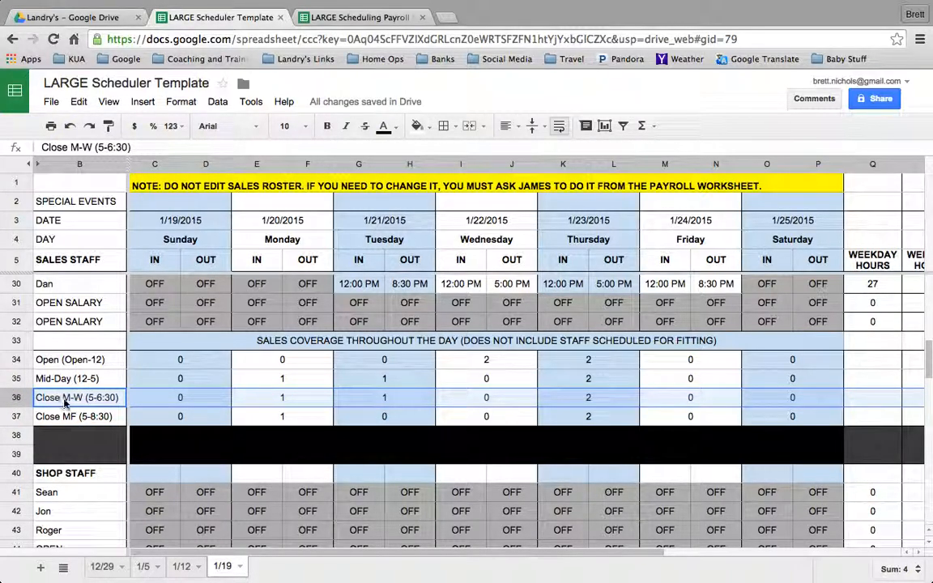
right_click(16, 396)
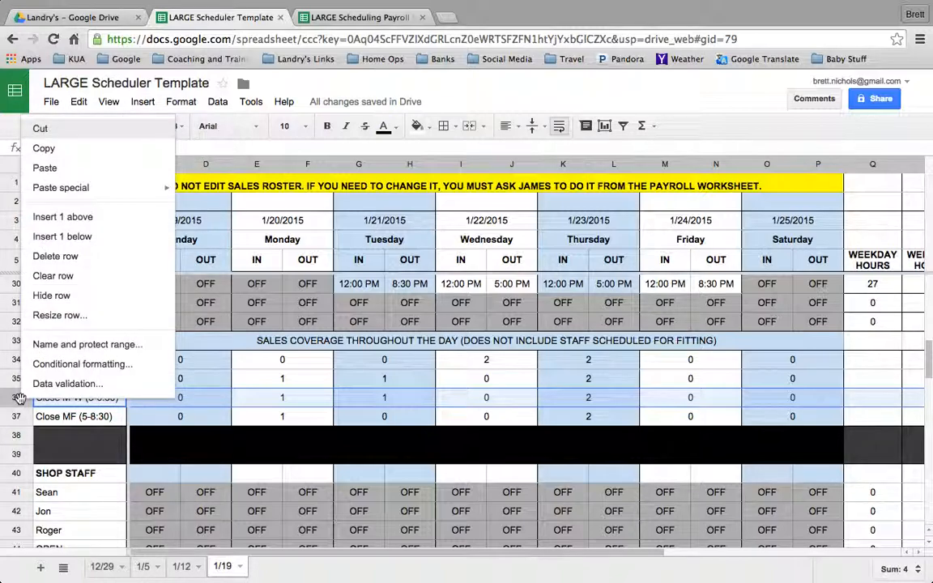
left_click(60, 298)
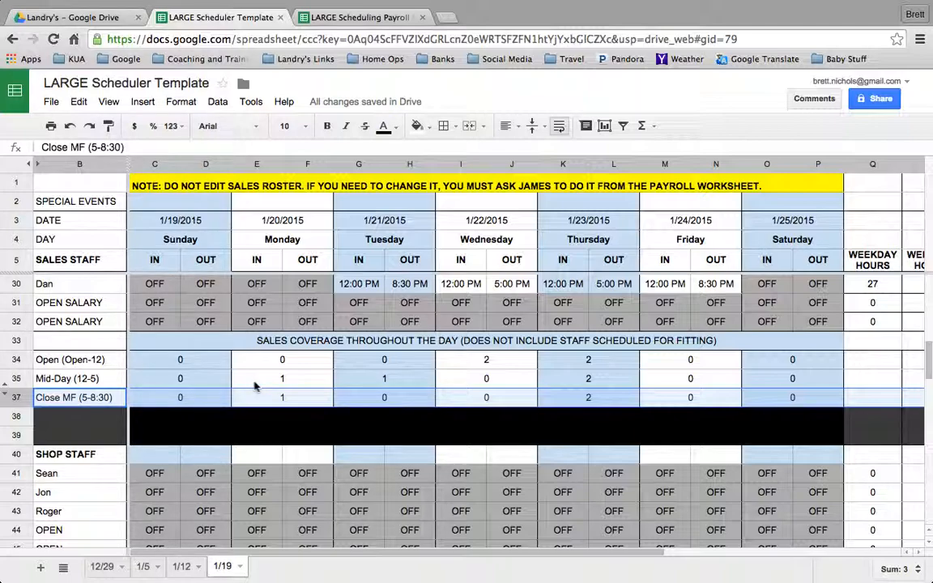
Examine the shop staff roster, the shop coverage table beneath it, and the shop rows' hours and personal goals columns.
scroll(255, 386, "down", 5)
scroll(255, 387, "down", 2)
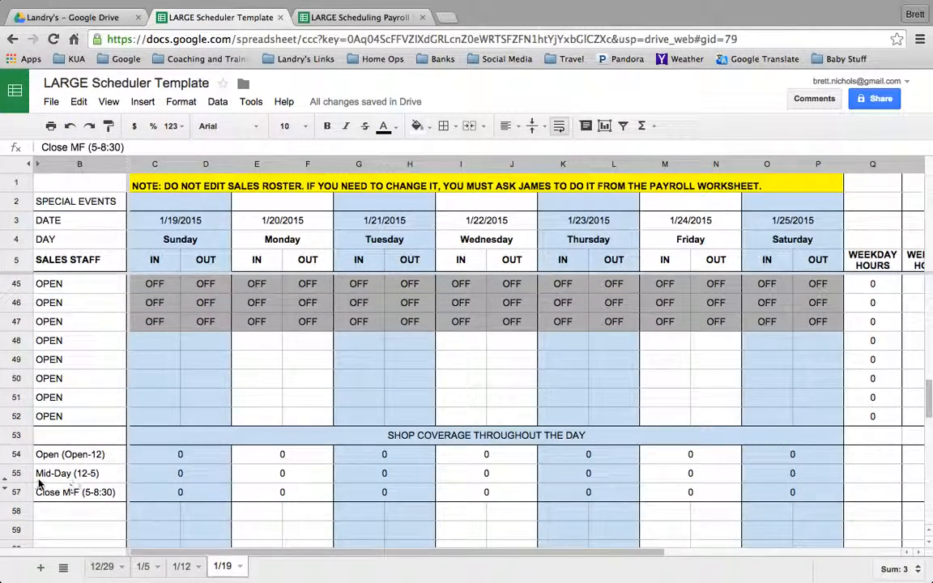
scroll(88, 471, "up", 1)
scroll(87, 471, "up", 3)
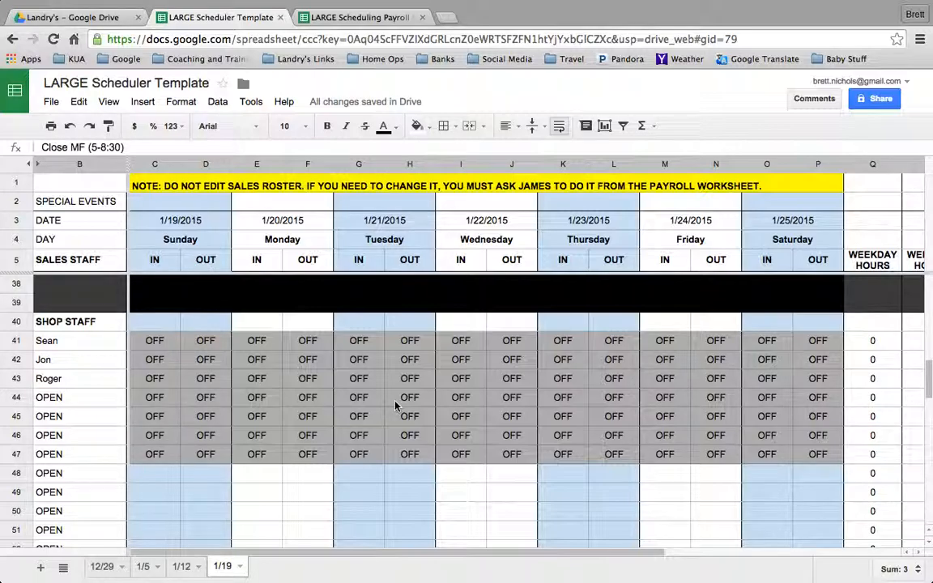
scroll(396, 404, "right", 6)
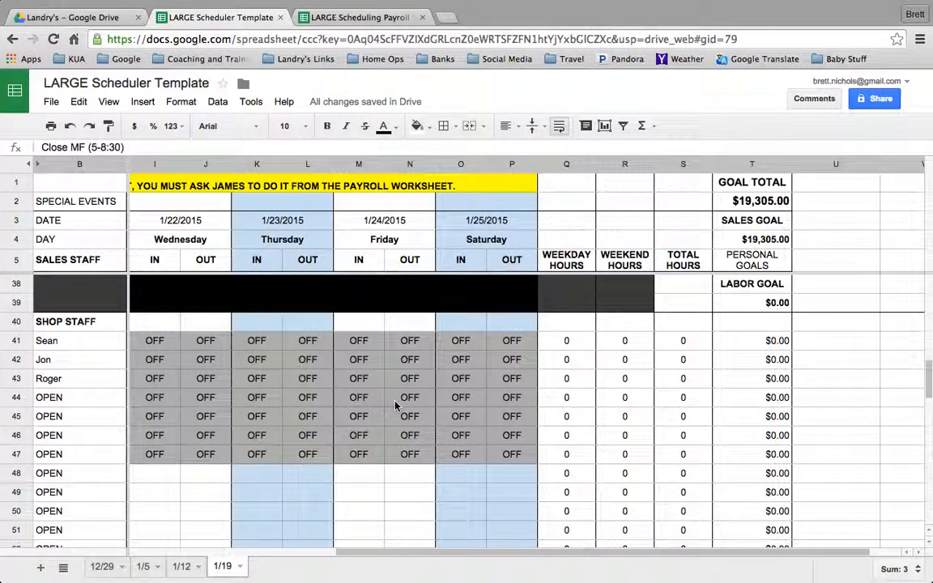
scroll(395, 405, "left", 6)
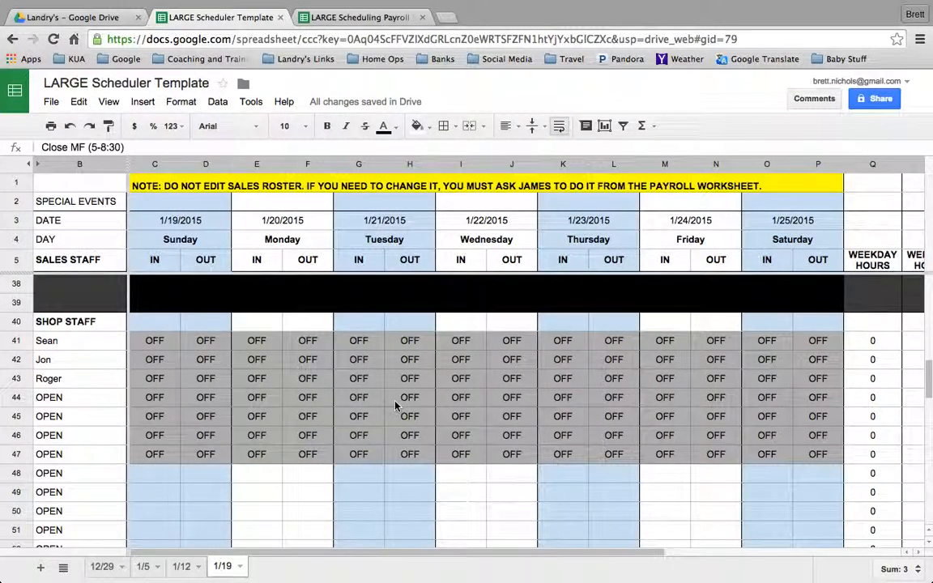
scroll(395, 405, "up", 10)
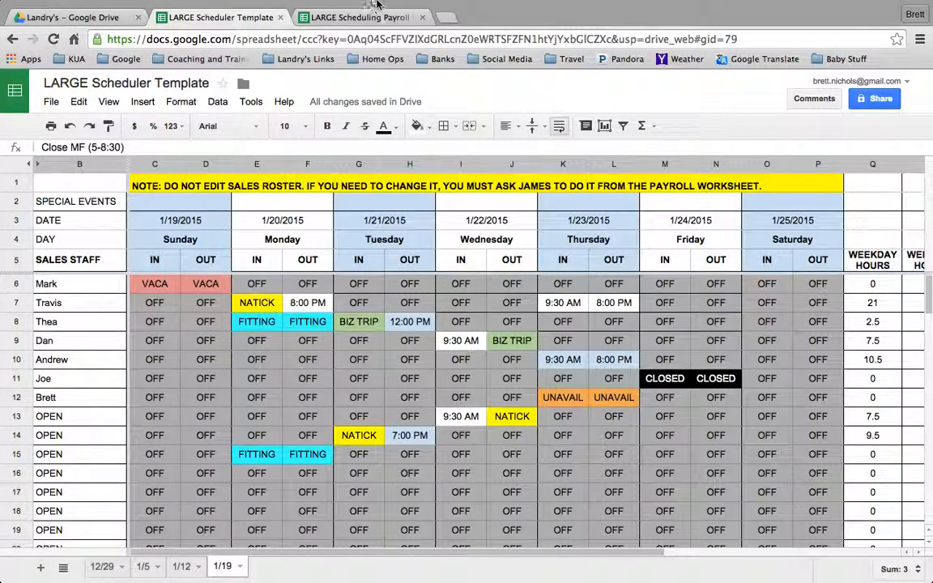